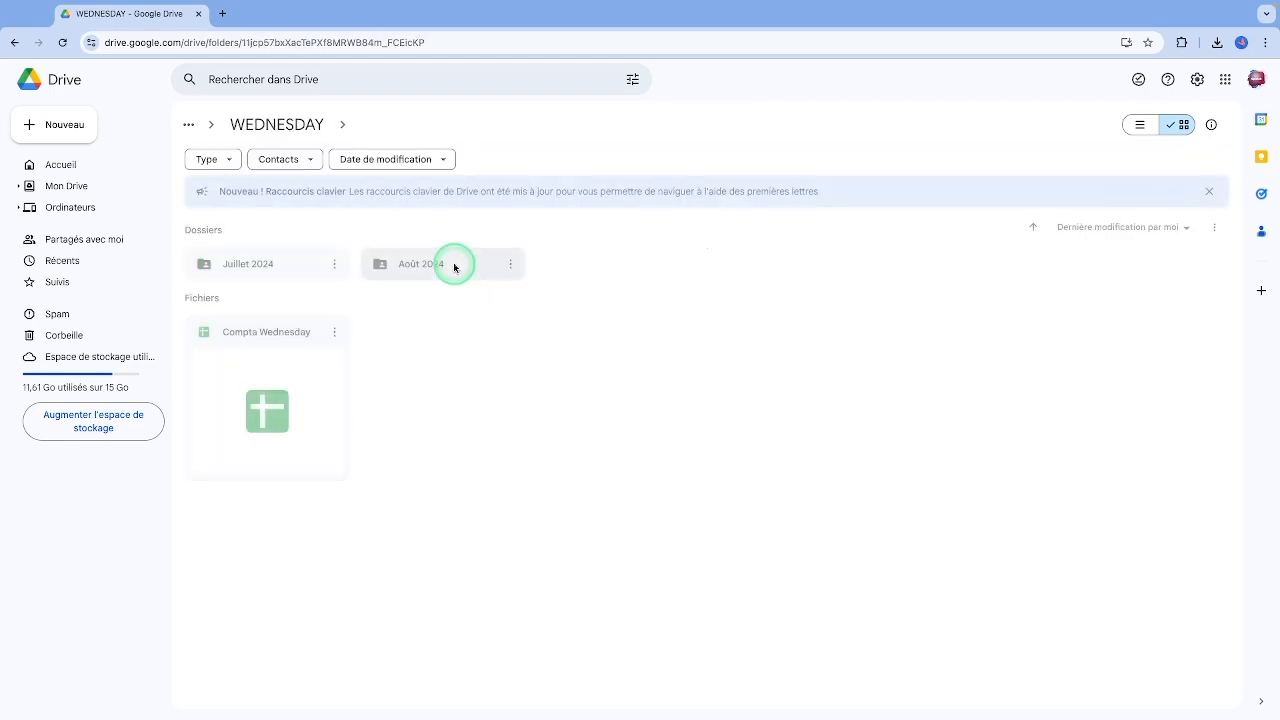
- Open the Compta Wednesday spreadsheet from the WEDNESDAY folder
double_click(272, 372)
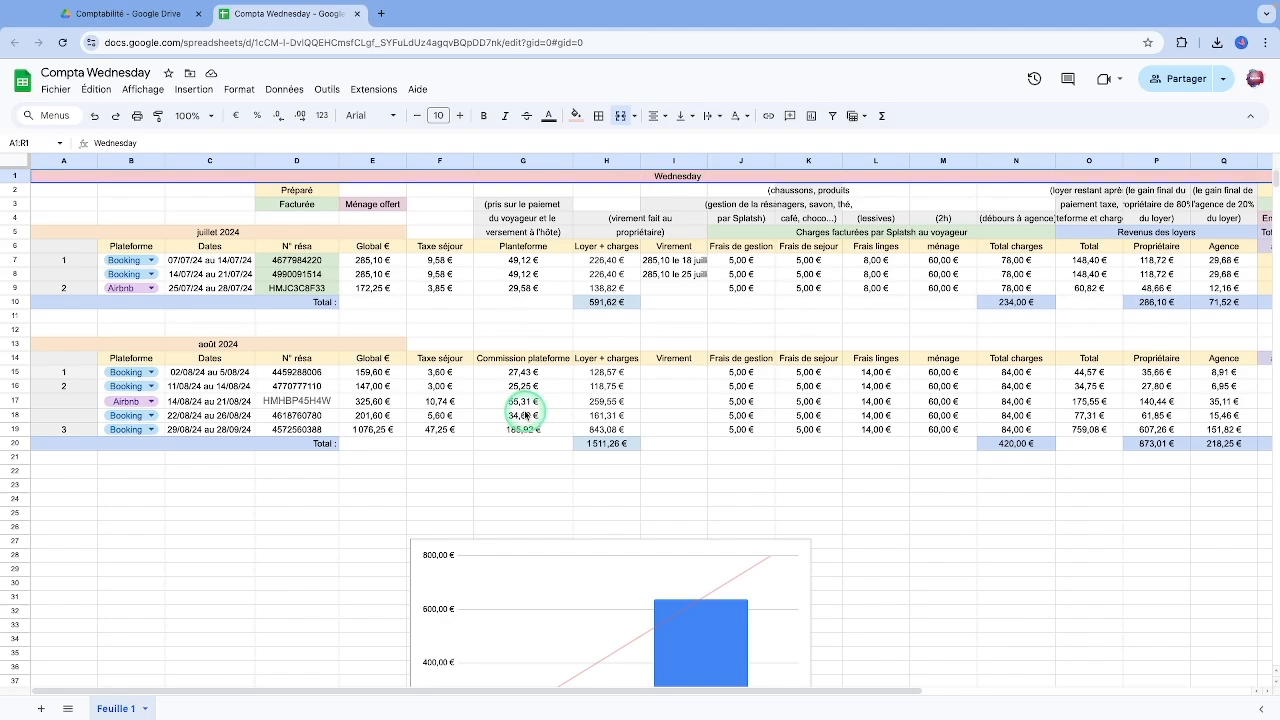
- Examine how August 2024's Loyer + charges amounts derive from the global price, taxe séjour and platform commission, and look over the chart
click(607, 430)
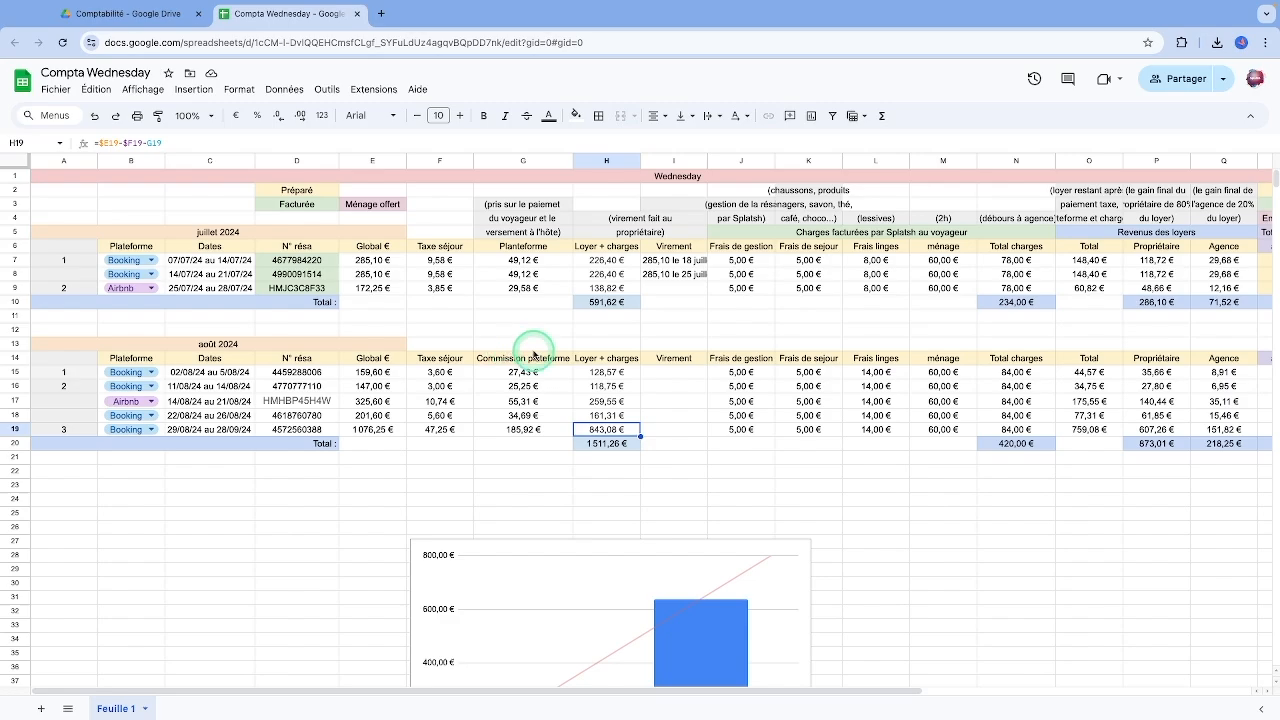
click(634, 403)
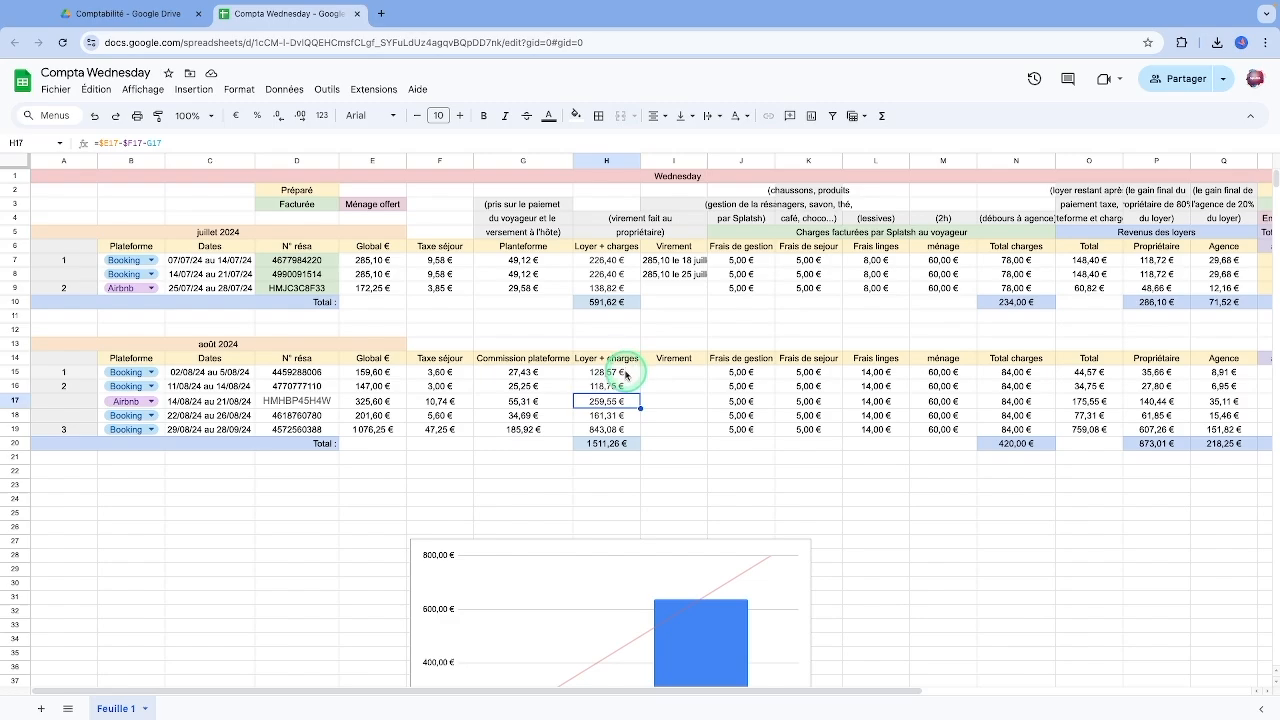
click(437, 372)
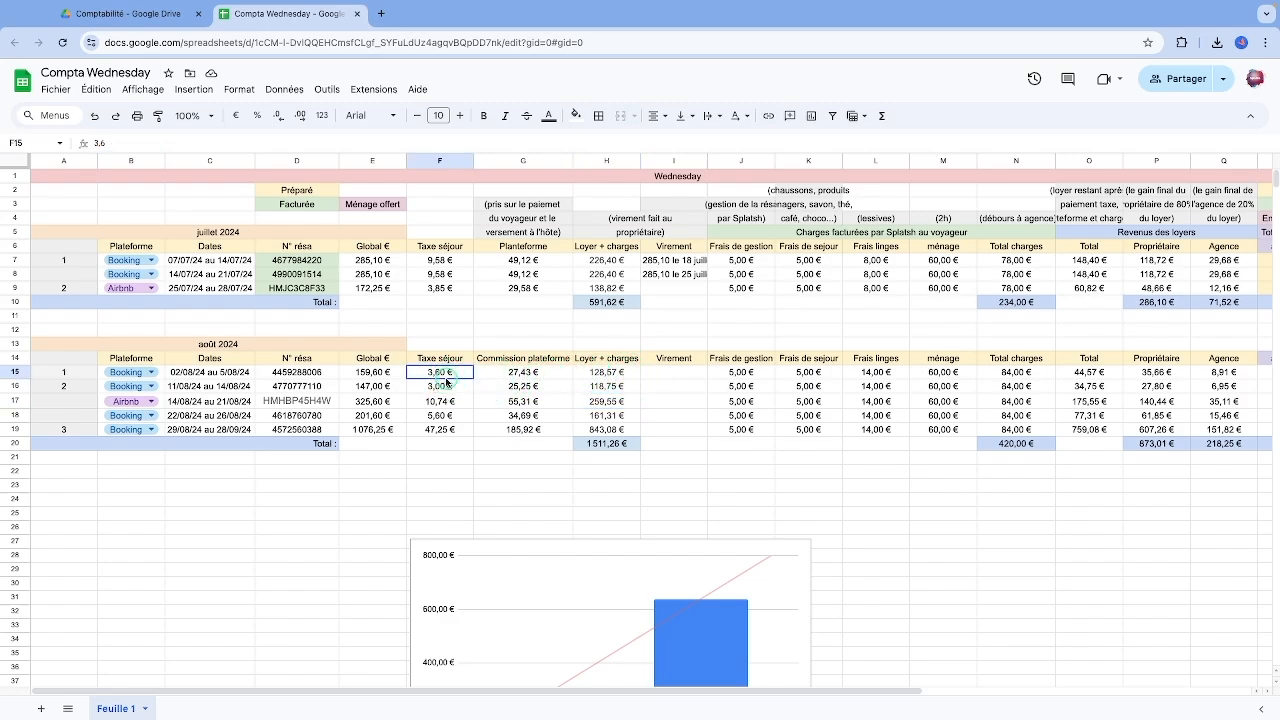
click(440, 415)
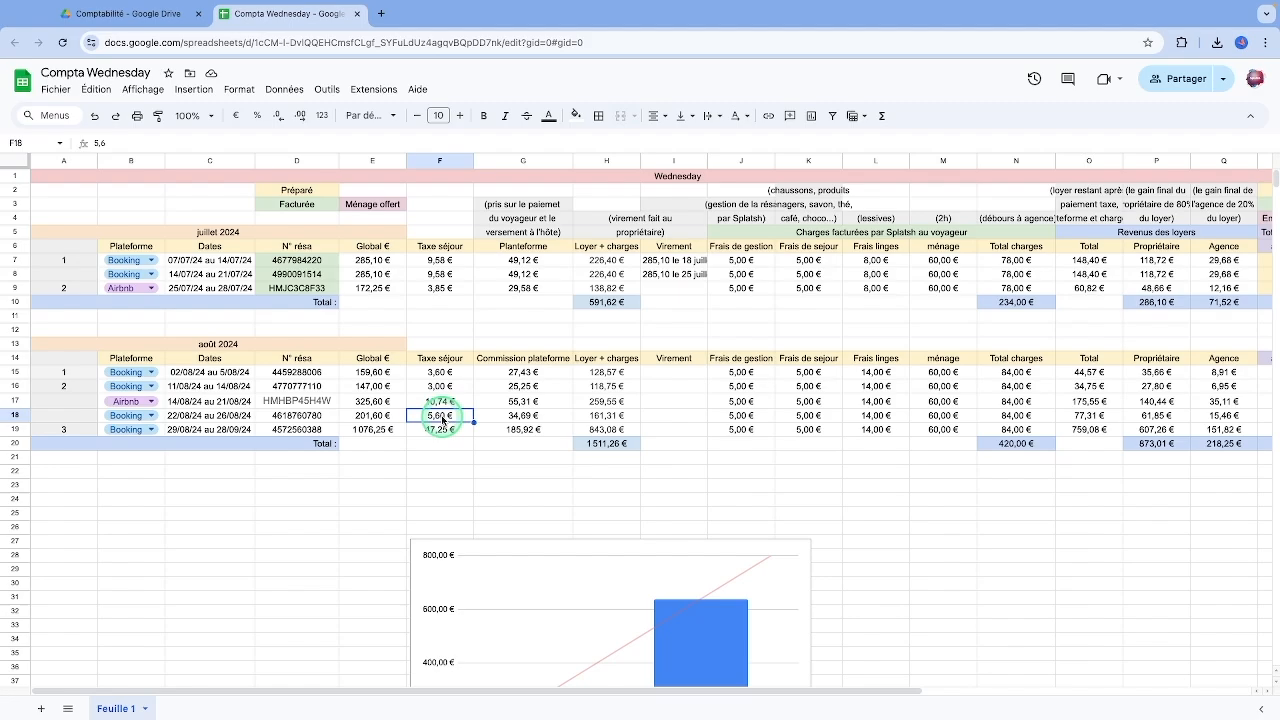
click(512, 400)
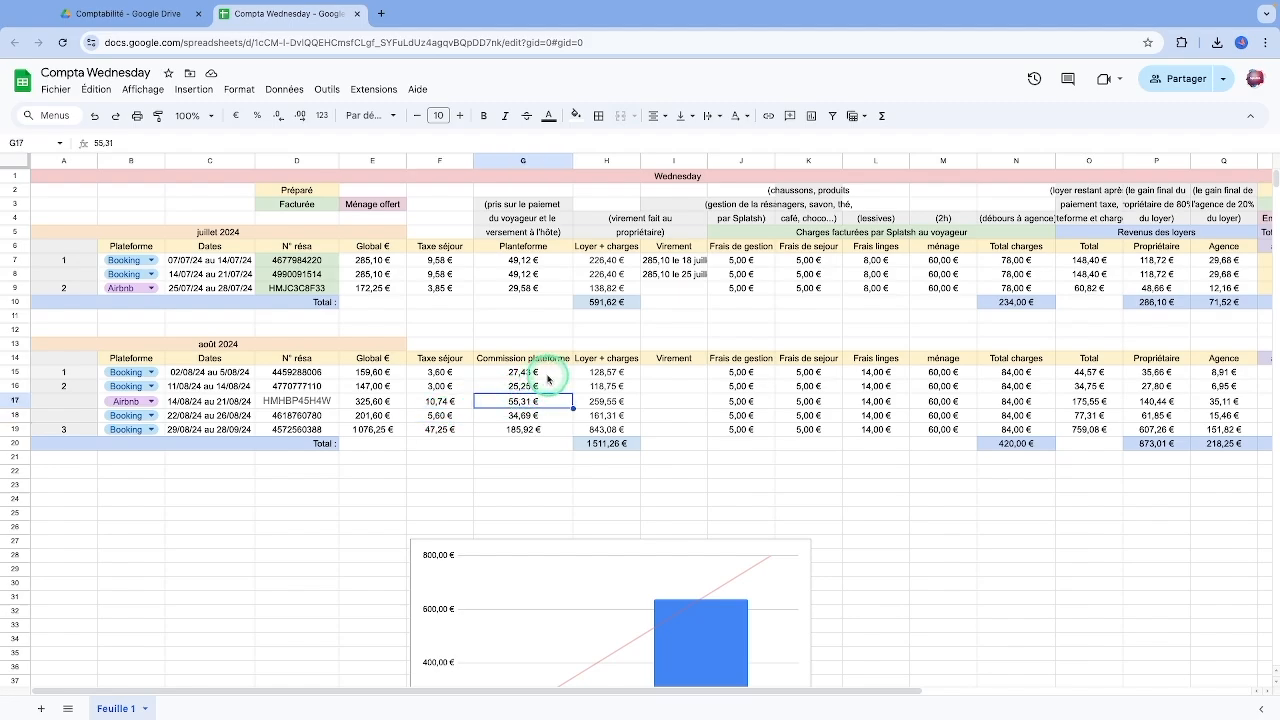
click(383, 376)
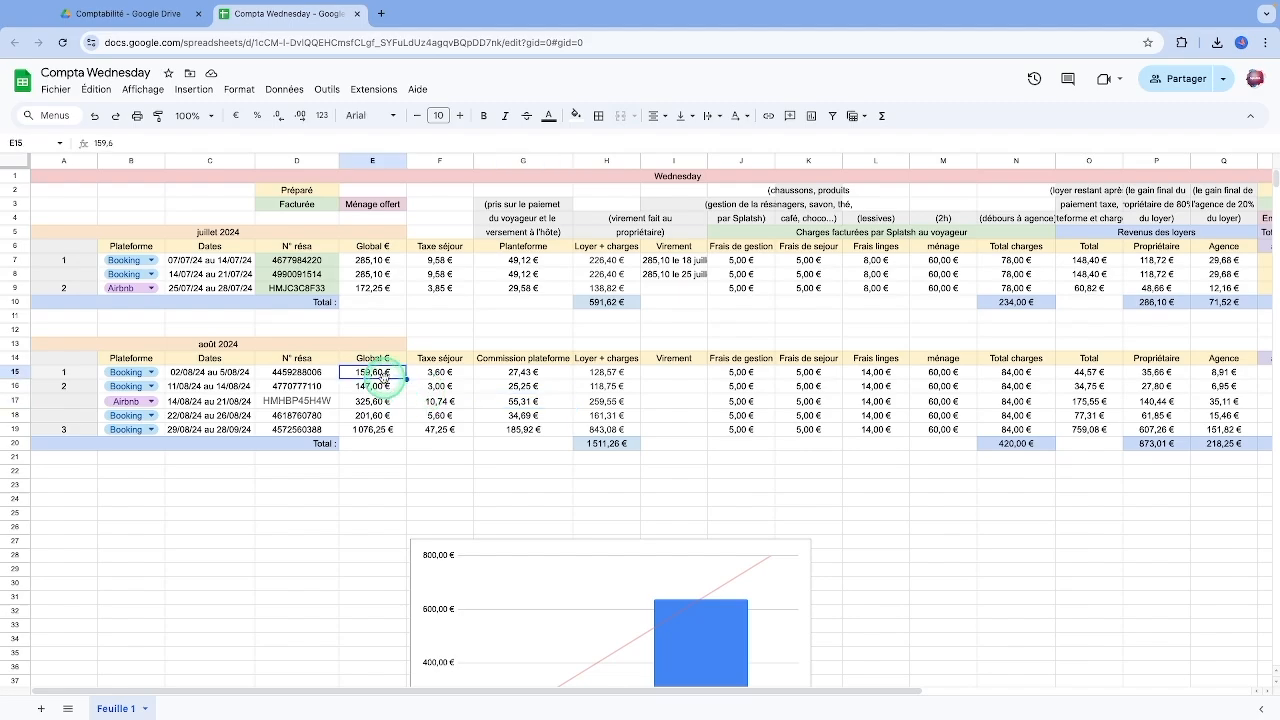
click(376, 432)
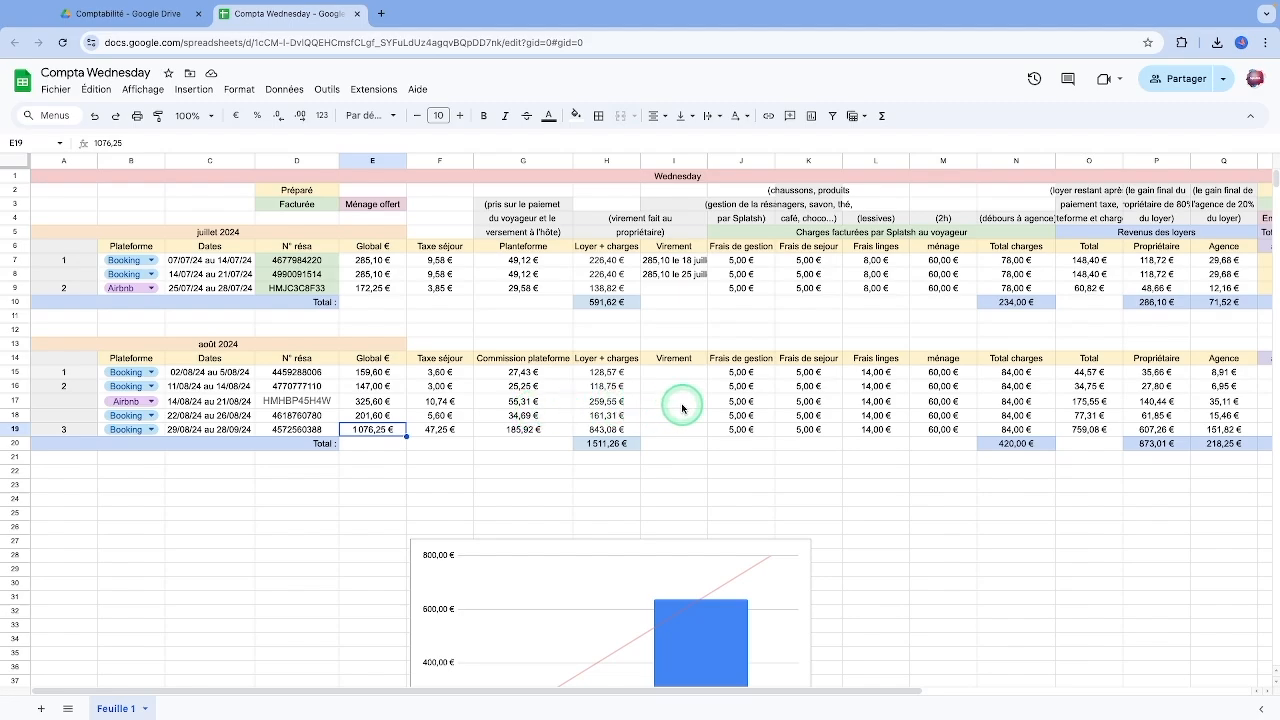
scroll(682, 408, down, 3)
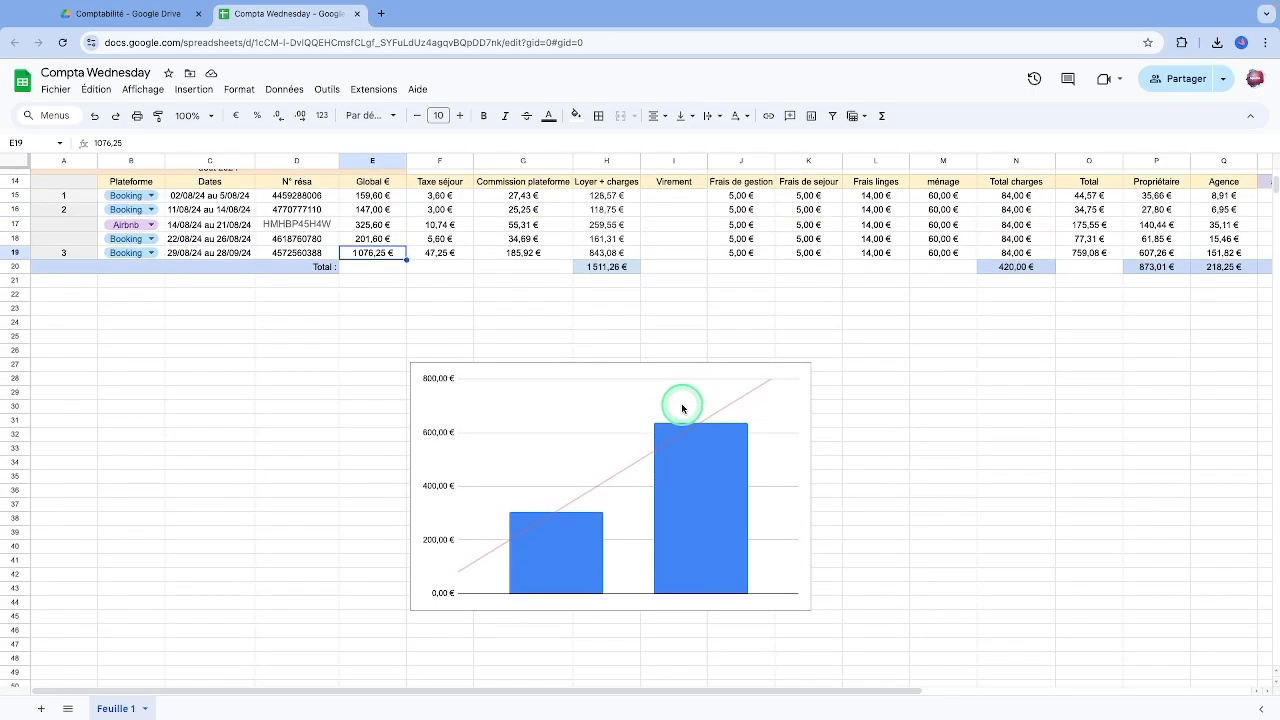
scroll(682, 408, up, 2)
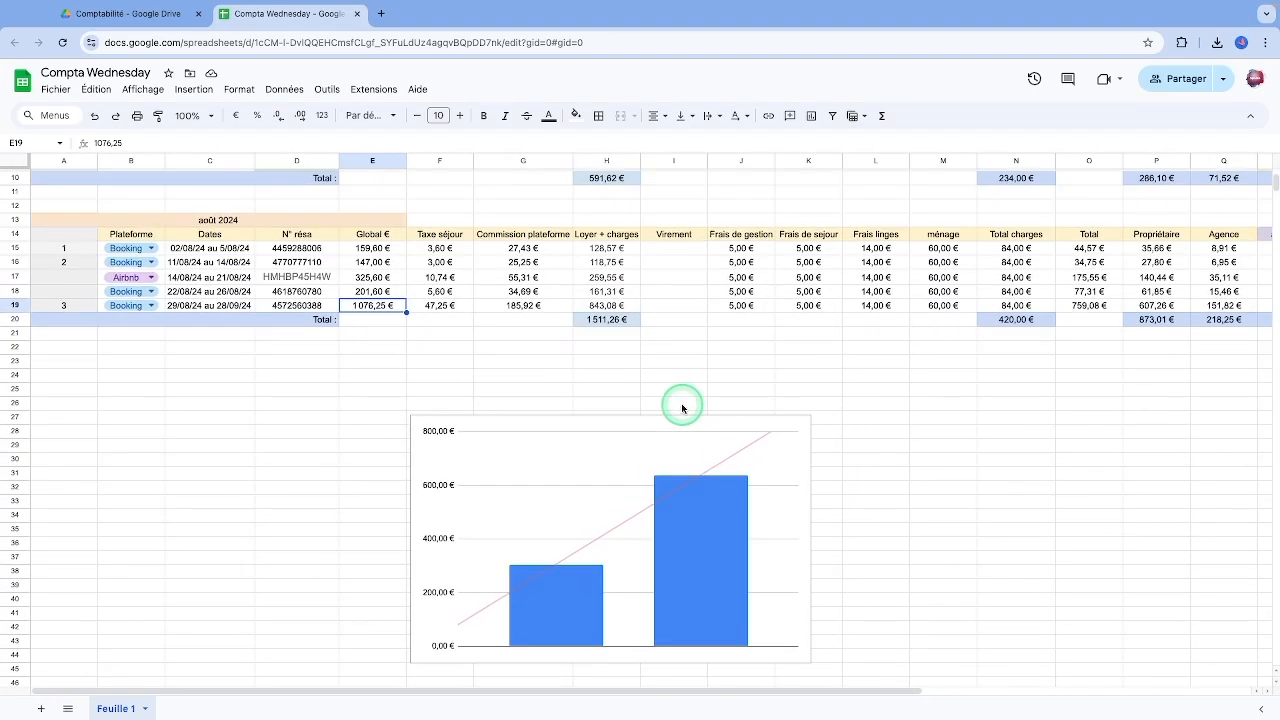
- Fill the Virement cell of August's first booking (I15) with light red and enter "0€ ?"
click(671, 256)
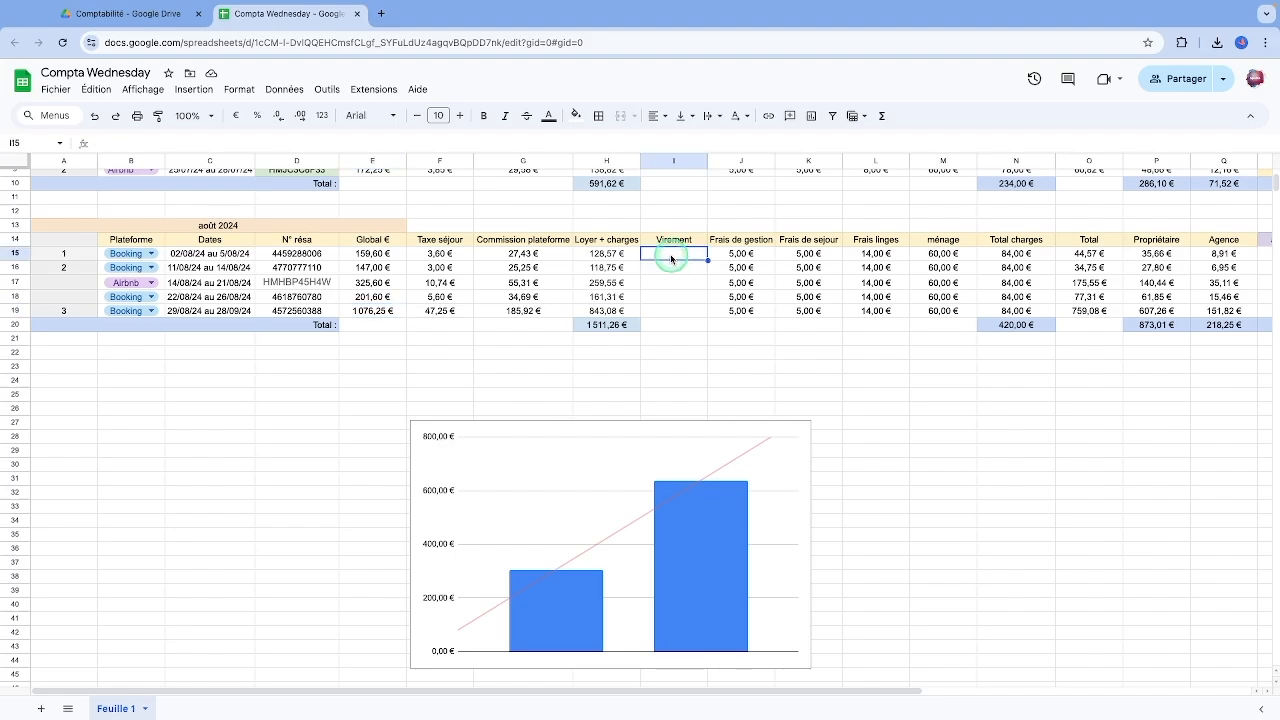
click(576, 116)
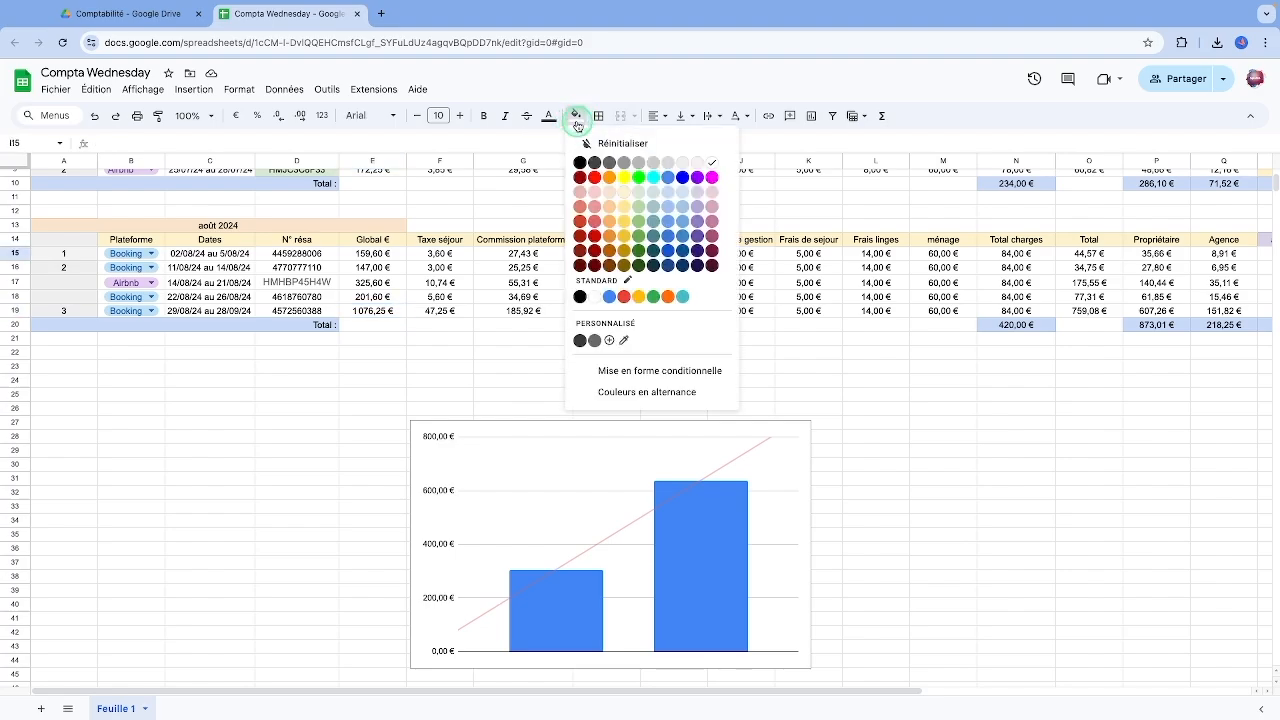
click(596, 192)
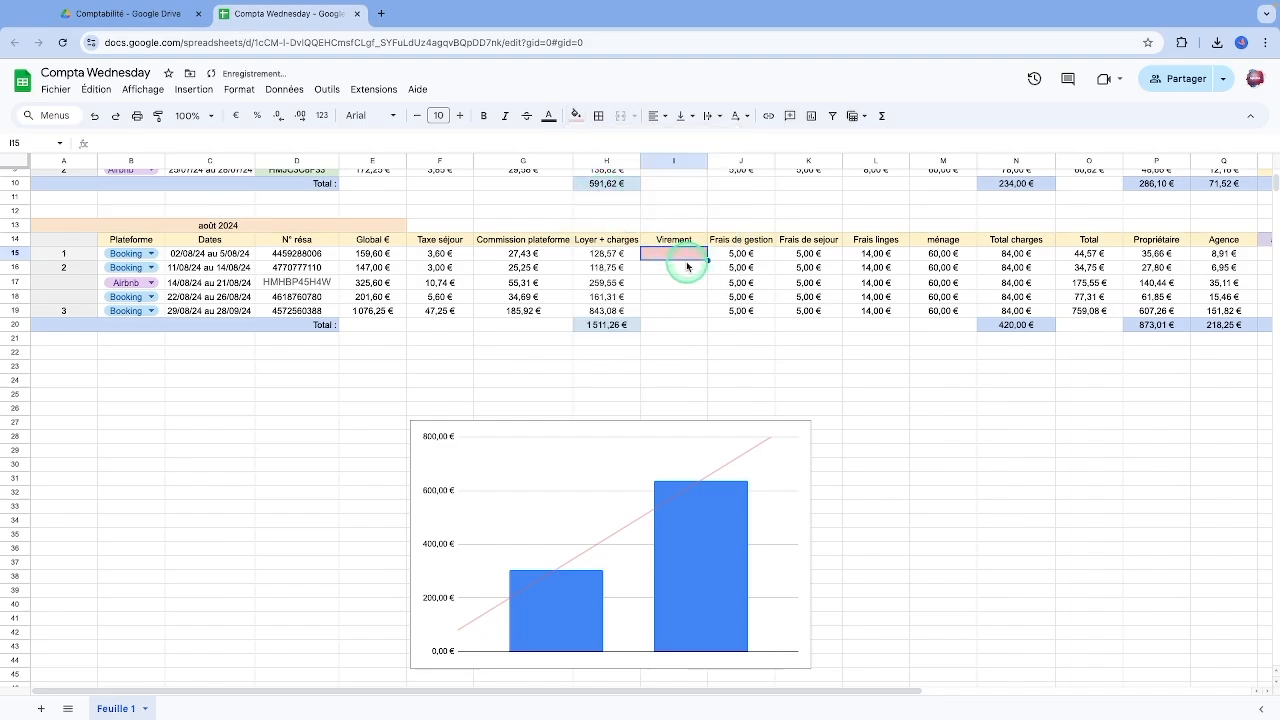
double_click(678, 256)
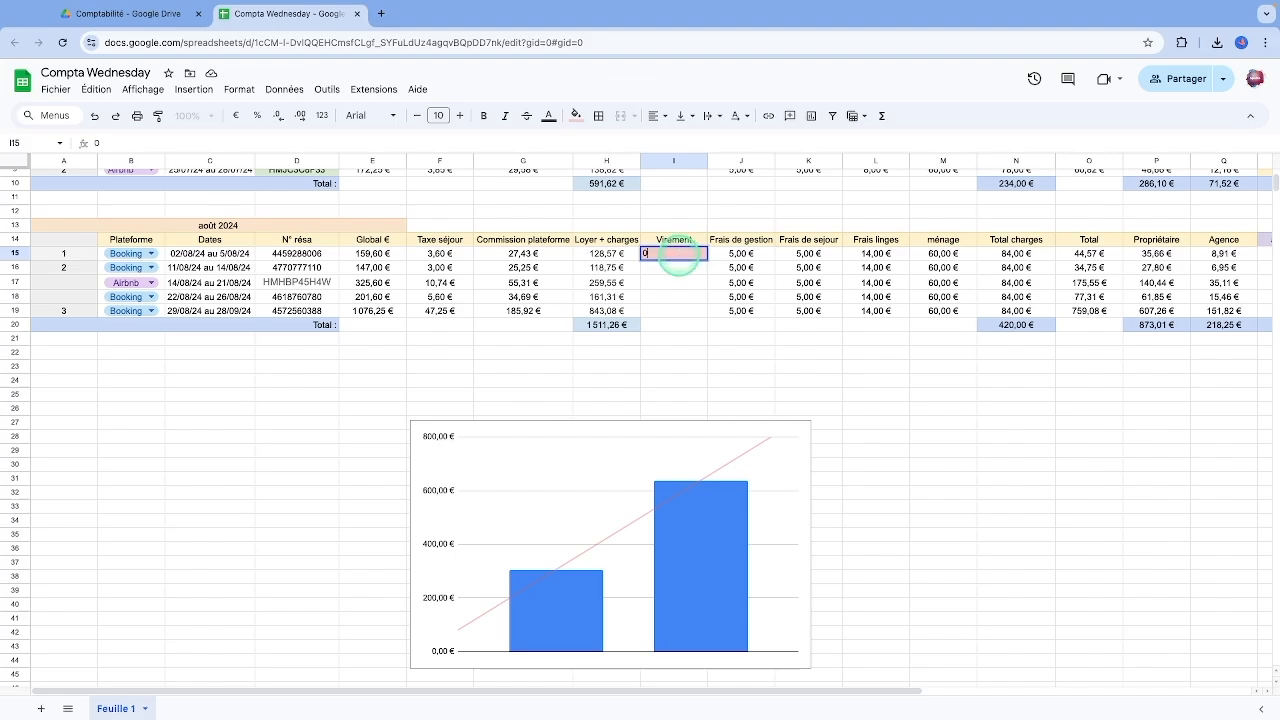
key(Return)
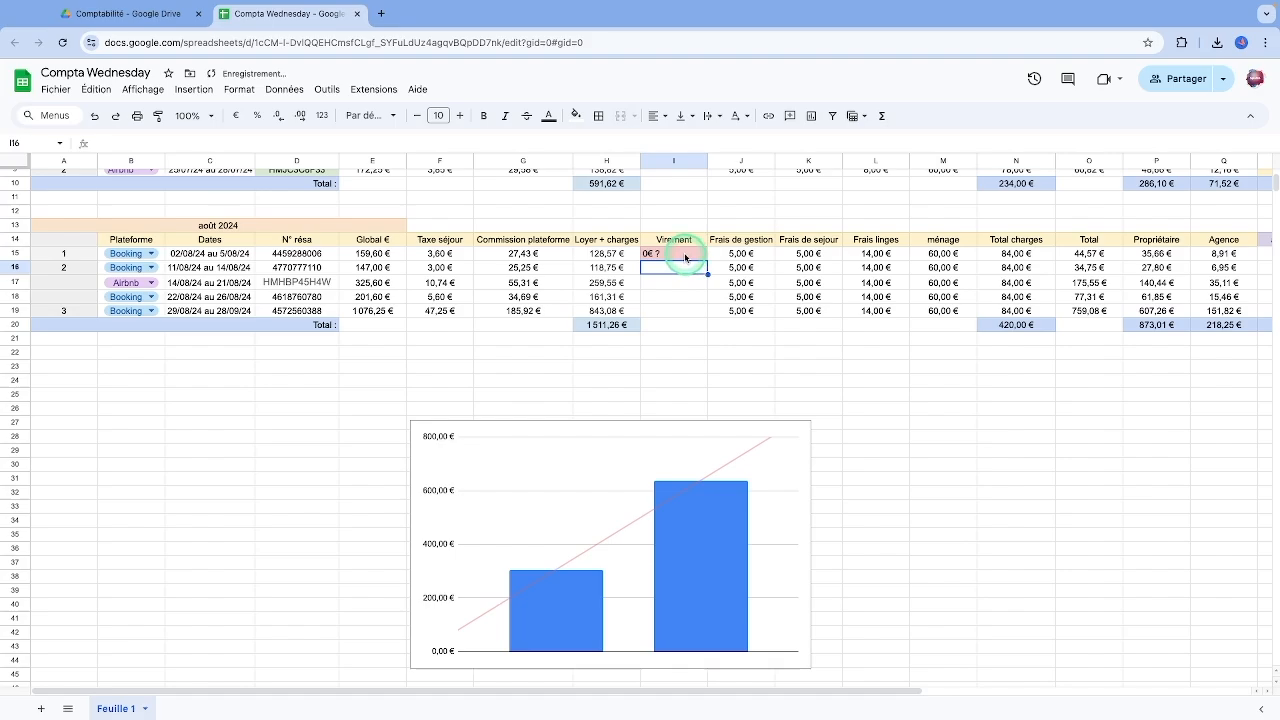
- Clear the content of Virement cell I15 and reset its fill color
click(685, 257)
click(577, 115)
click(623, 145)
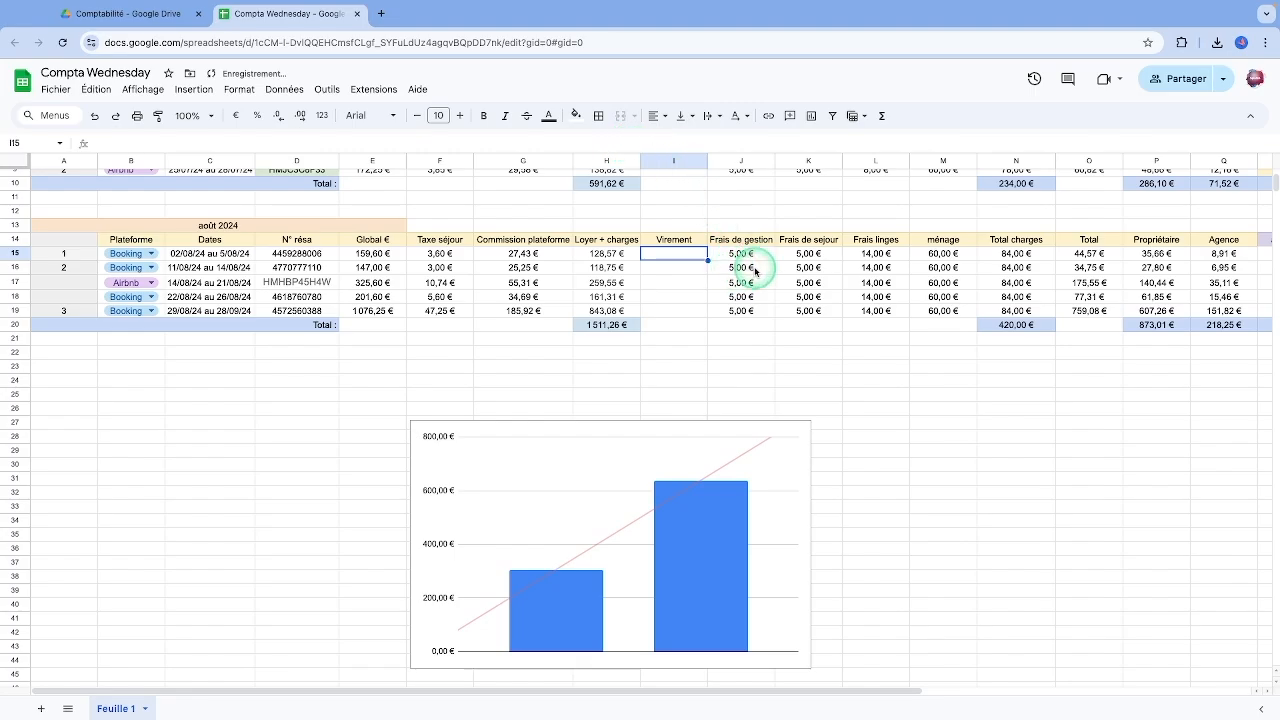
- Examine the row 18 formulas for the Total, Propriétaire, Agence and à l'agence columns, and the August agency sum in R20
scroll(756, 270, up, 5)
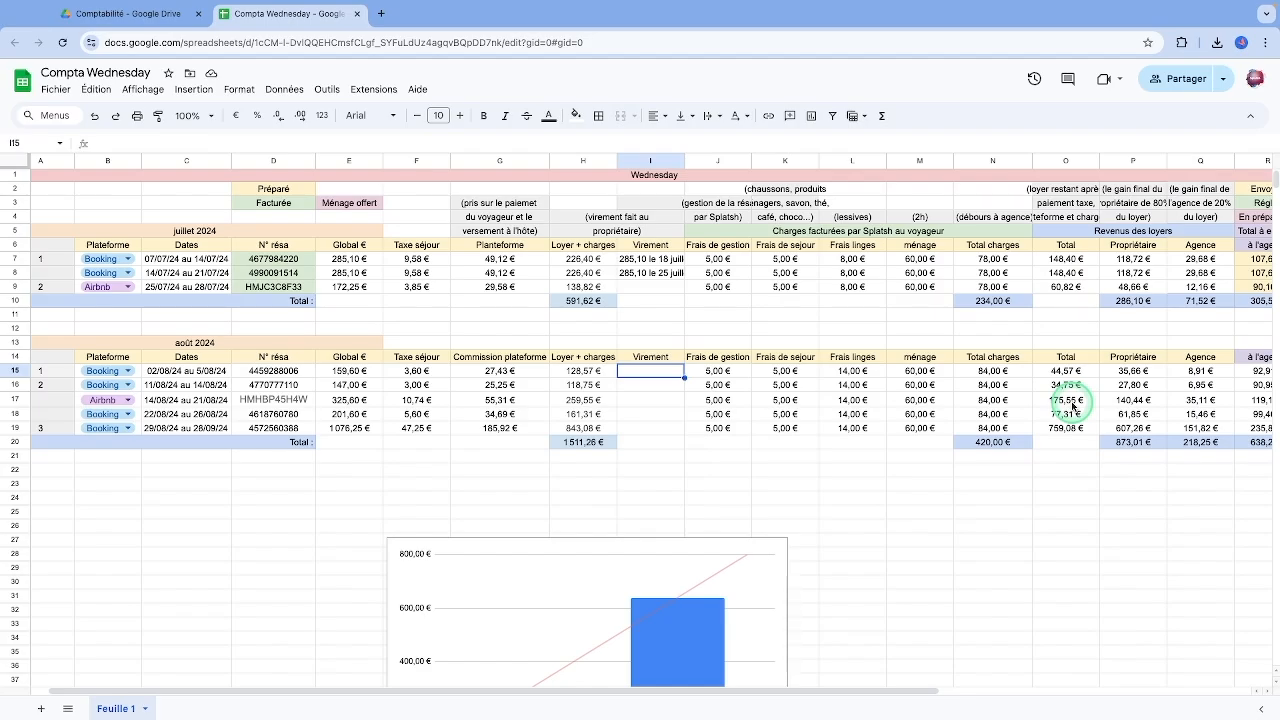
scroll(1072, 405, down, 1)
scroll(1072, 405, right, 2)
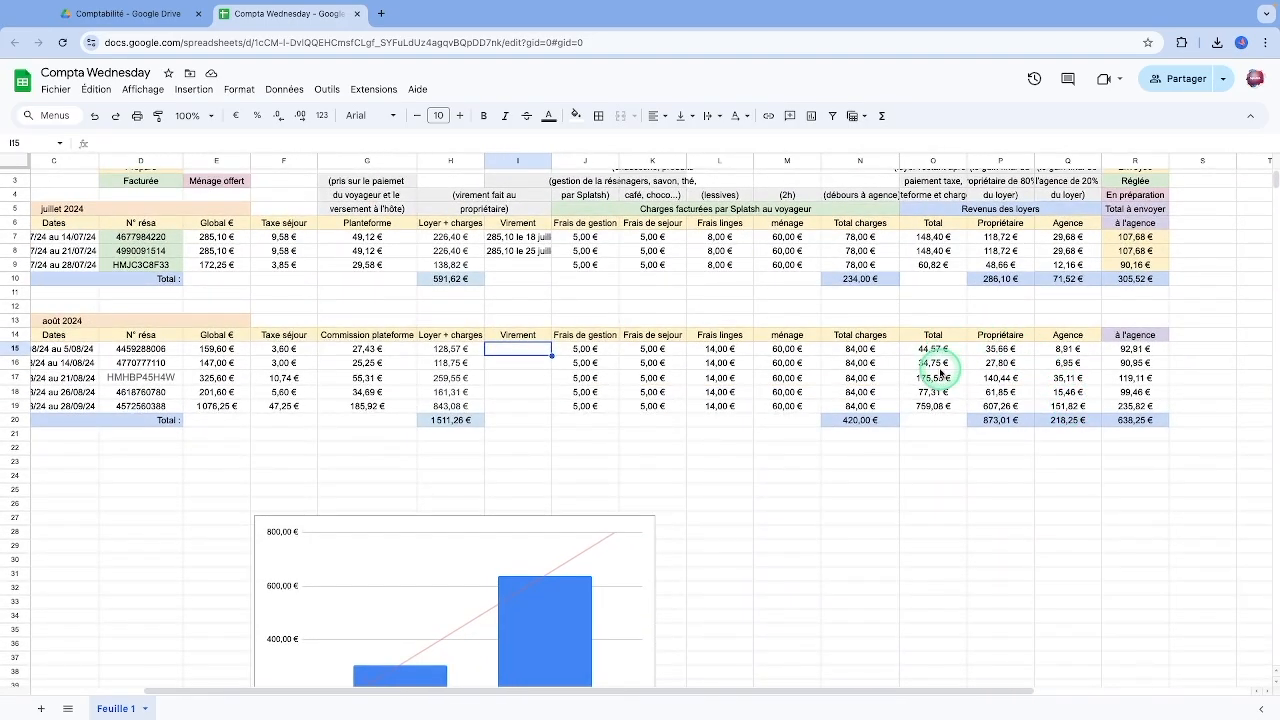
click(937, 392)
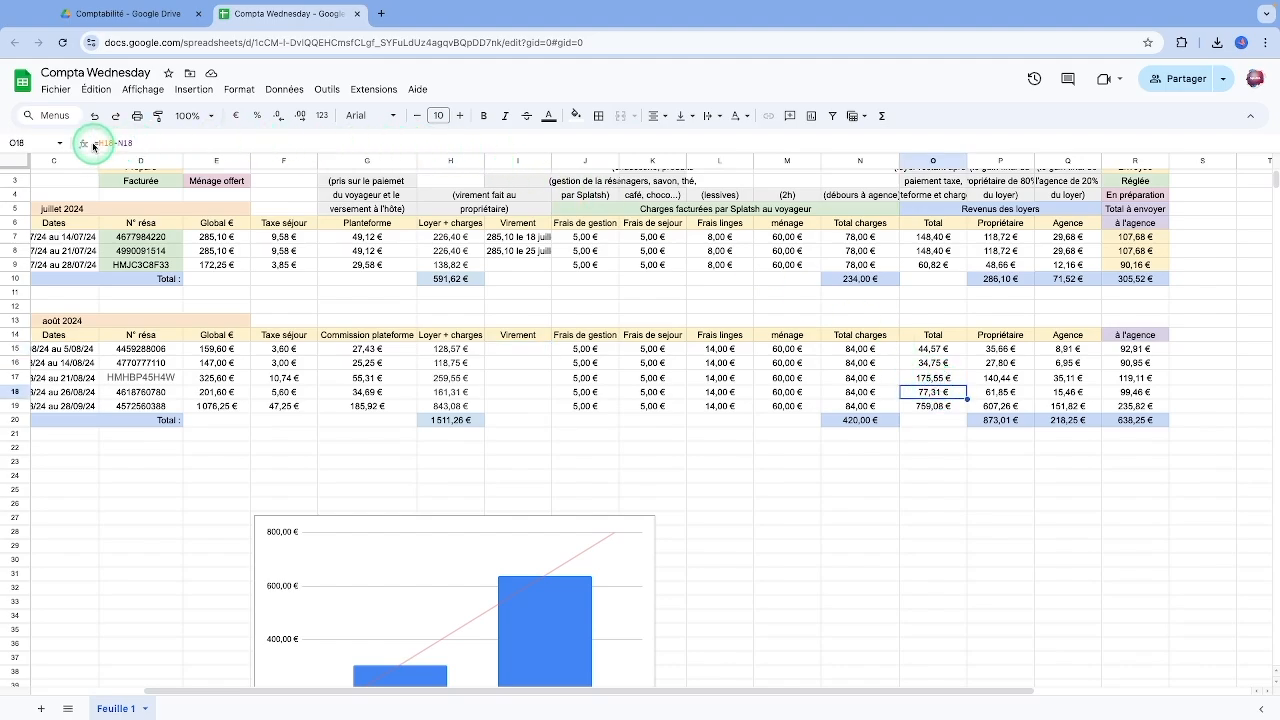
click(133, 143)
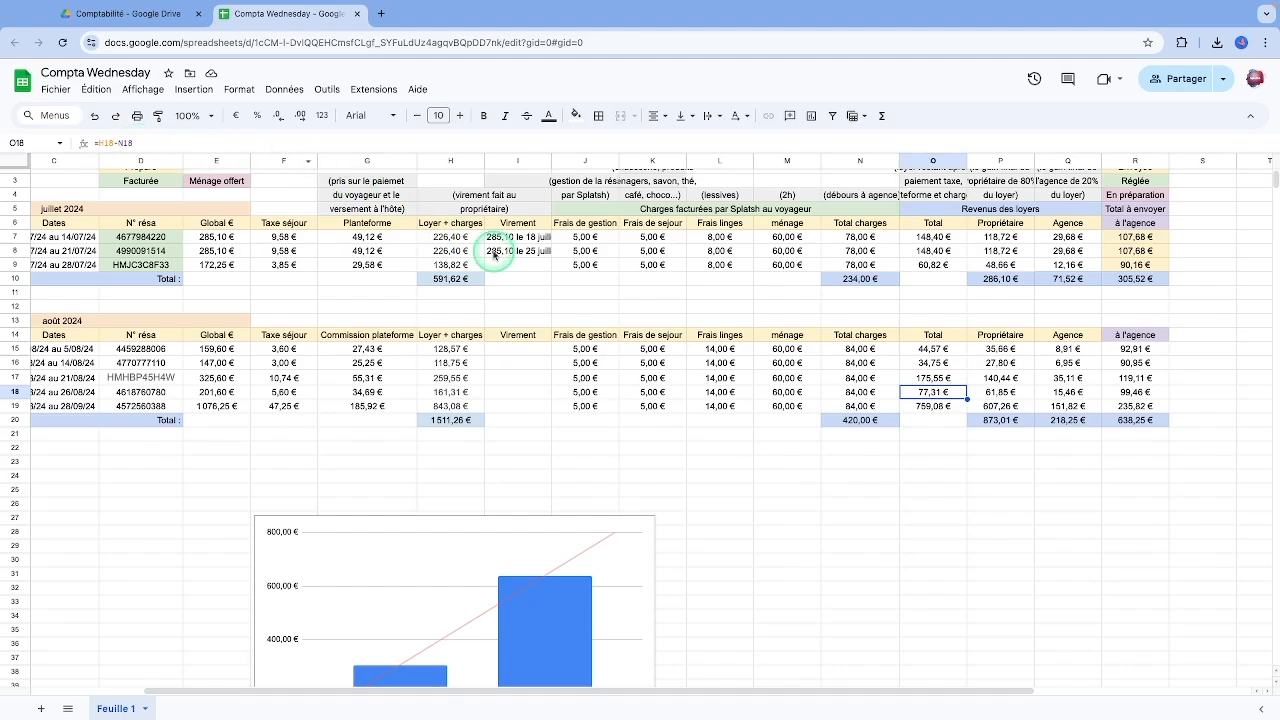
click(1000, 393)
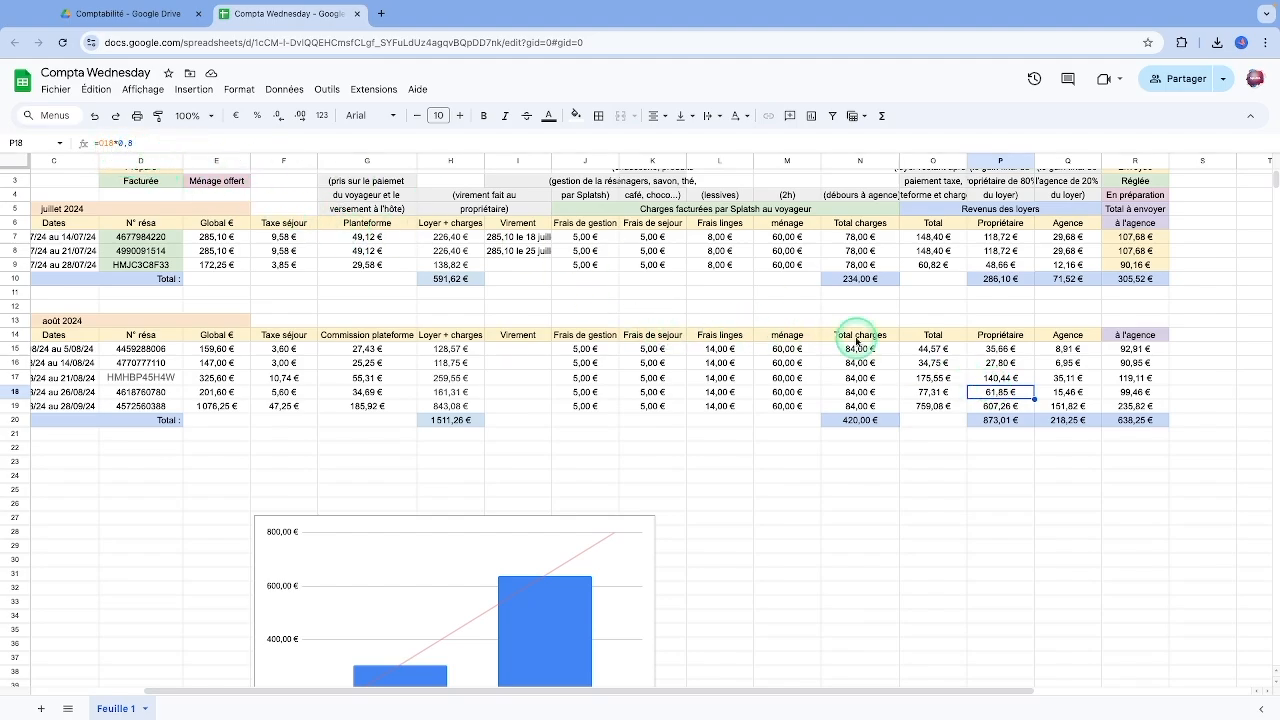
click(1063, 392)
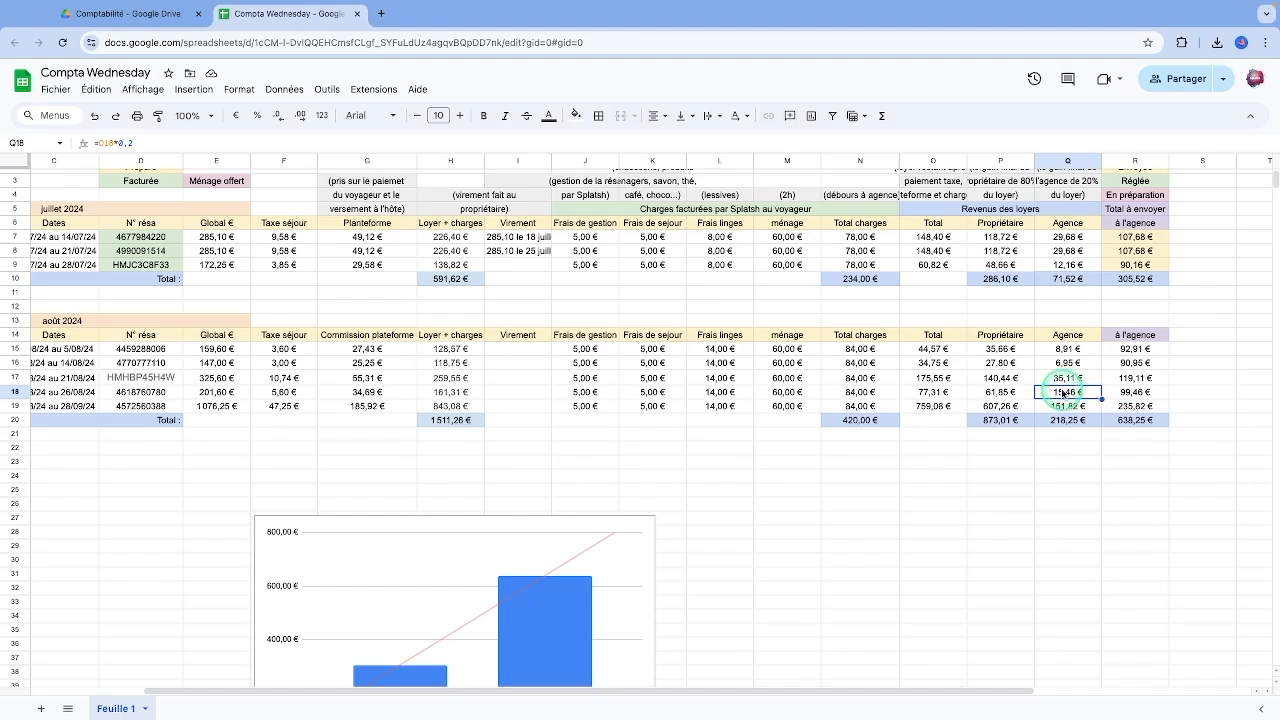
click(1125, 393)
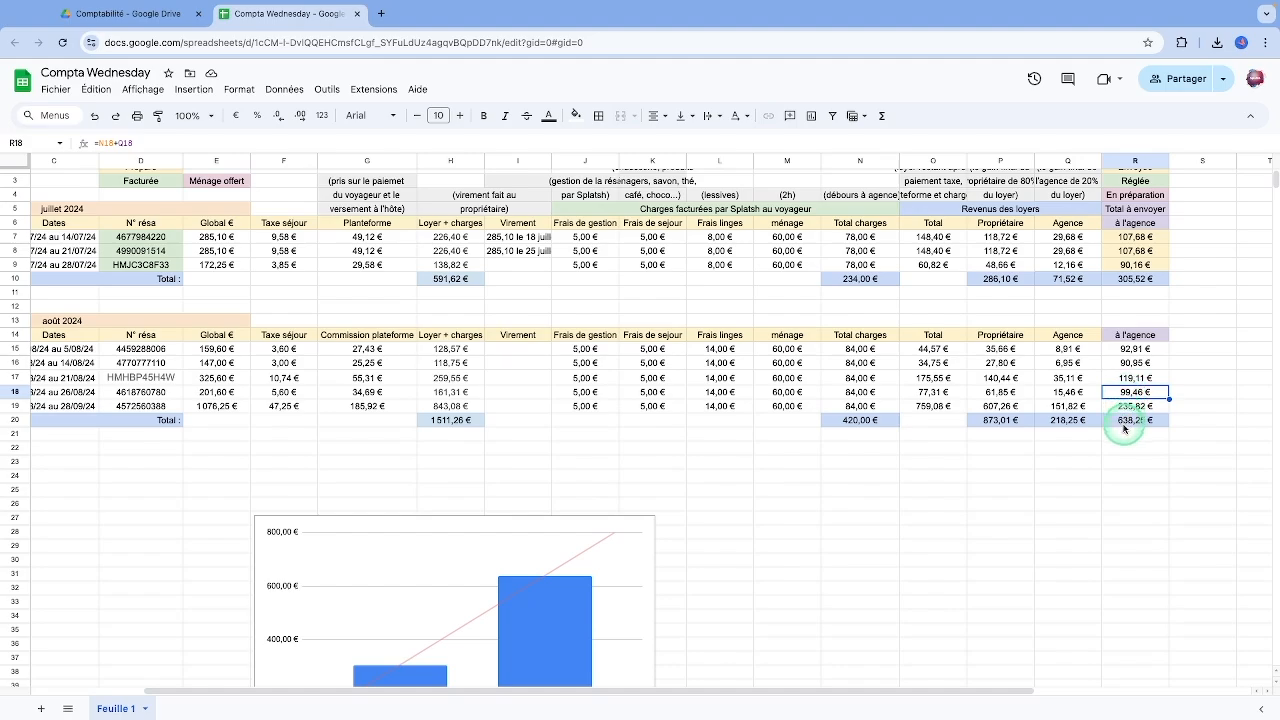
click(1125, 421)
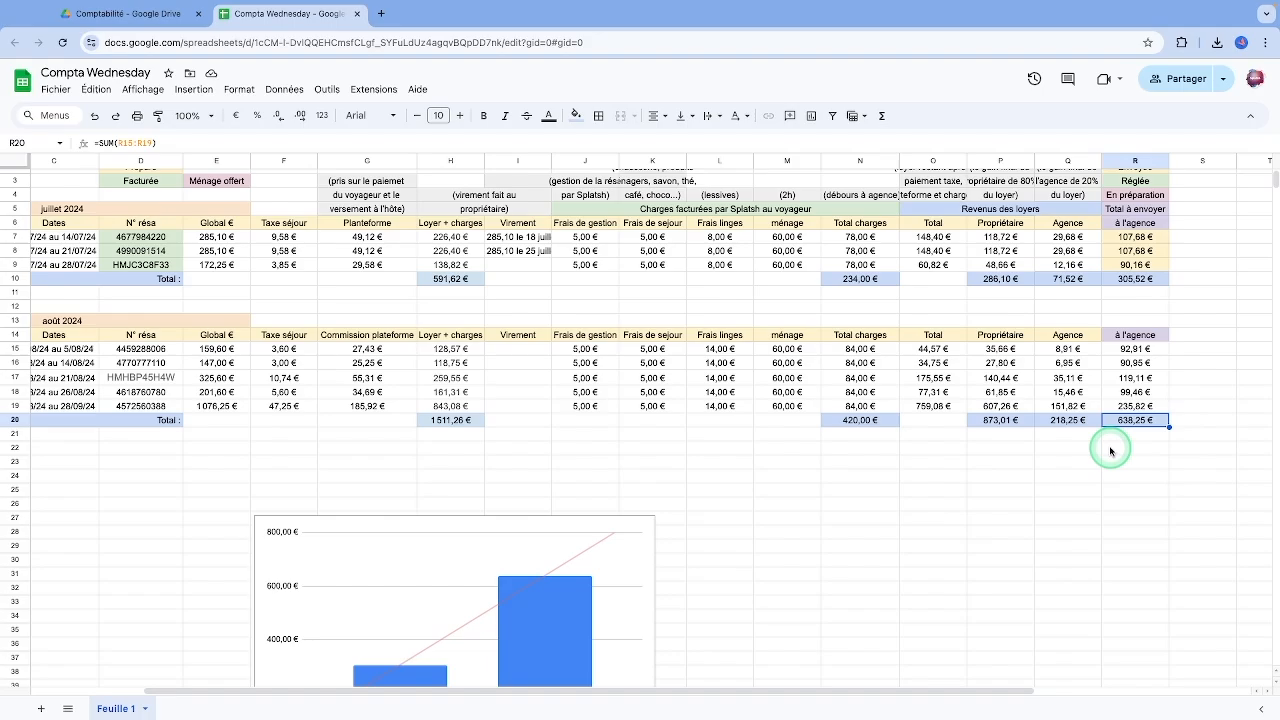
- Open the column chart's data range selection, add a blank third range, and cancel the change
scroll(1110, 451, down, 4)
double_click(572, 434)
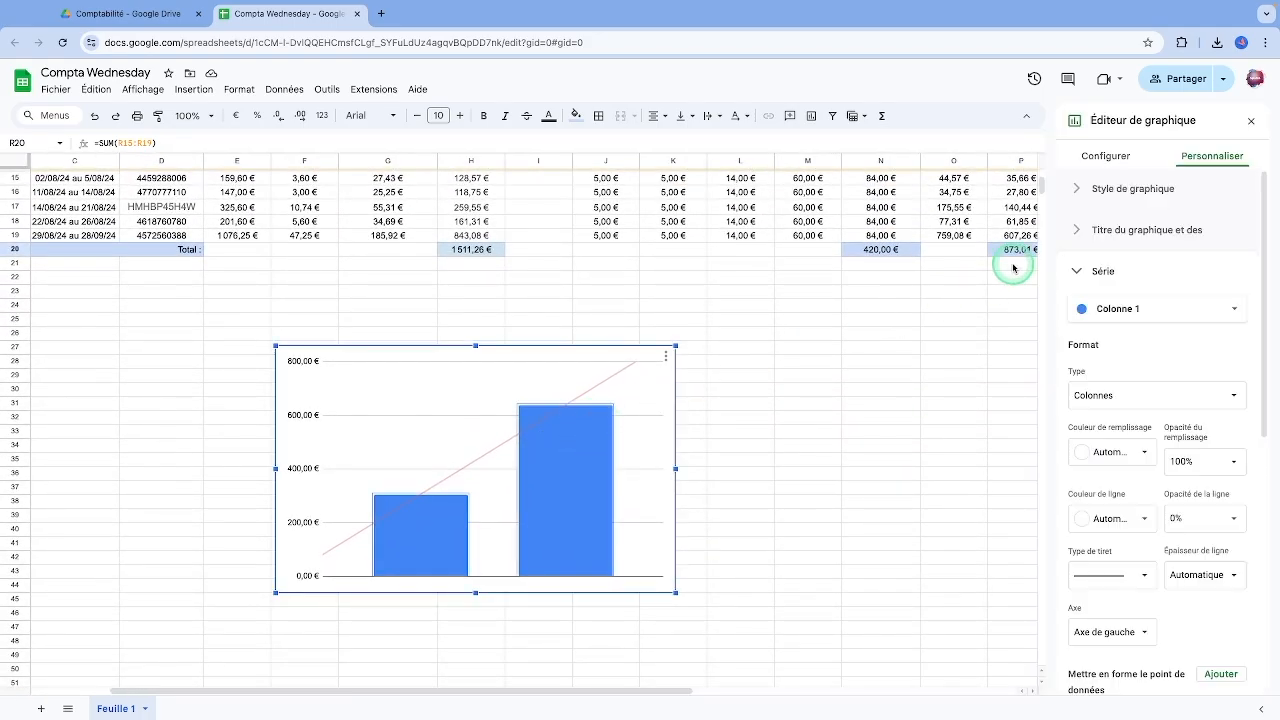
click(1100, 157)
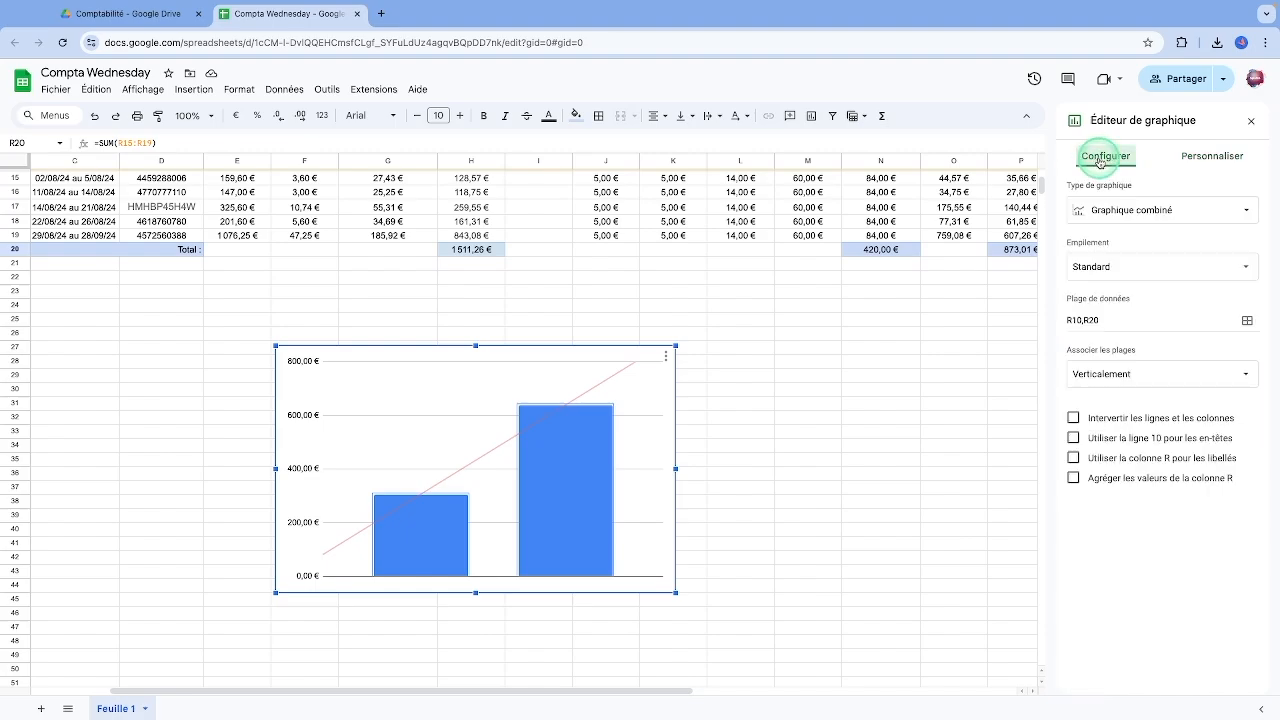
click(1247, 321)
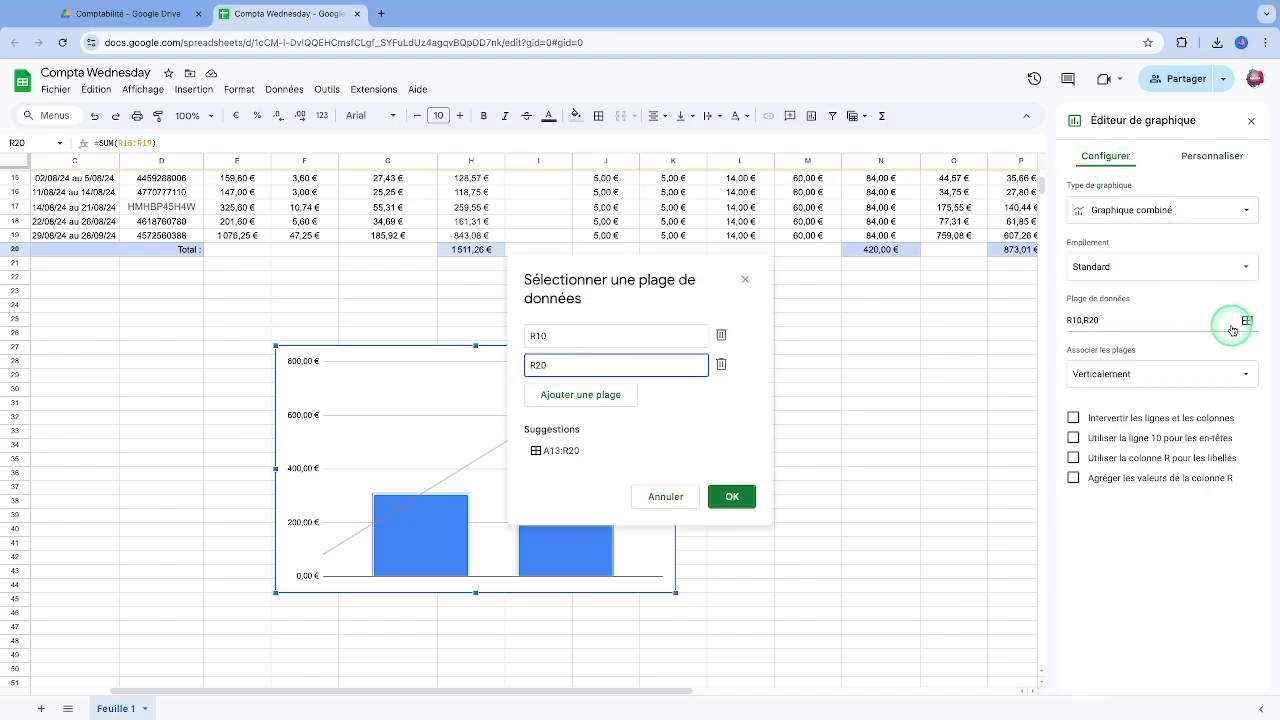
click(600, 395)
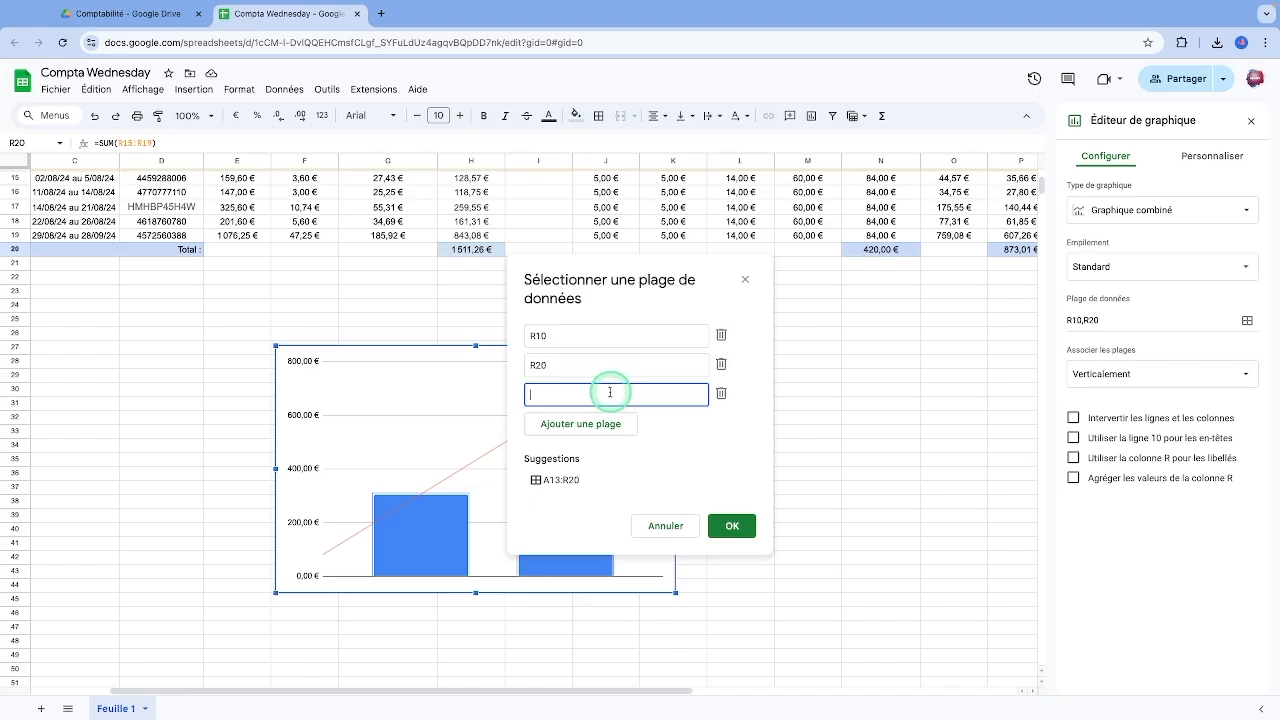
scroll(829, 366, right, 5)
scroll(829, 366, up, 2)
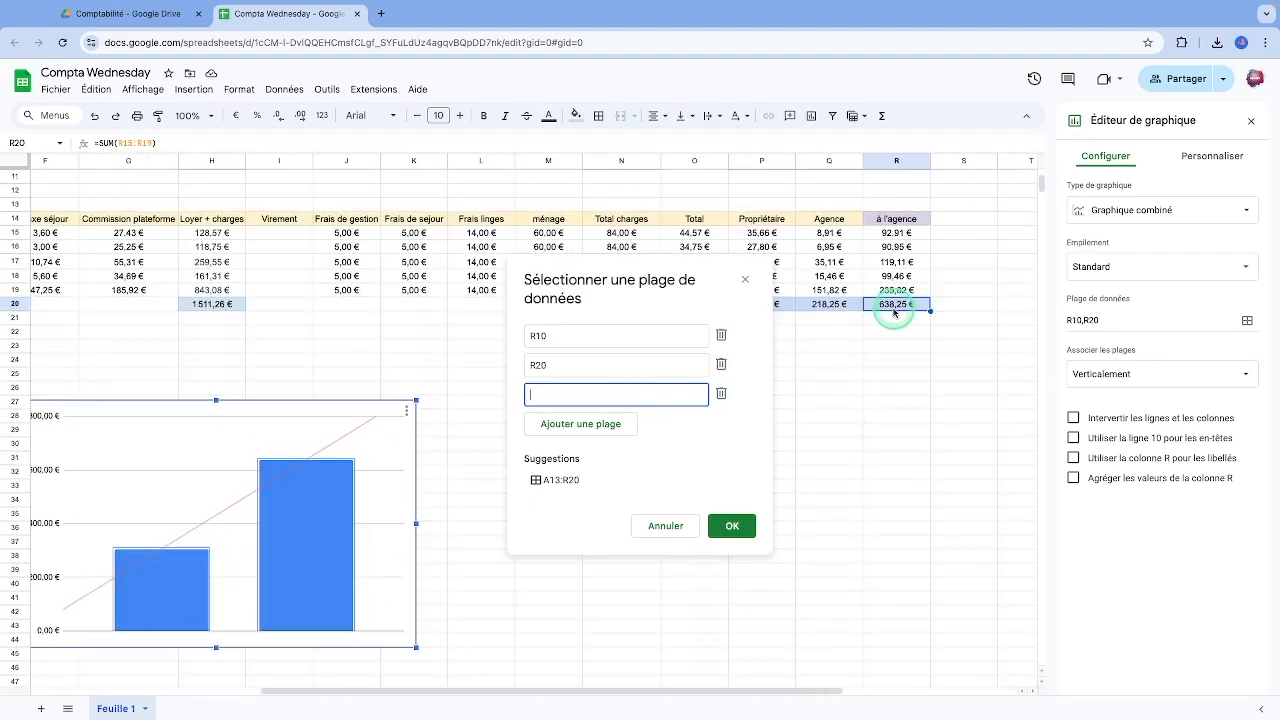
scroll(893, 310, left, 2)
scroll(893, 310, down, 1)
scroll(882, 306, right, 1)
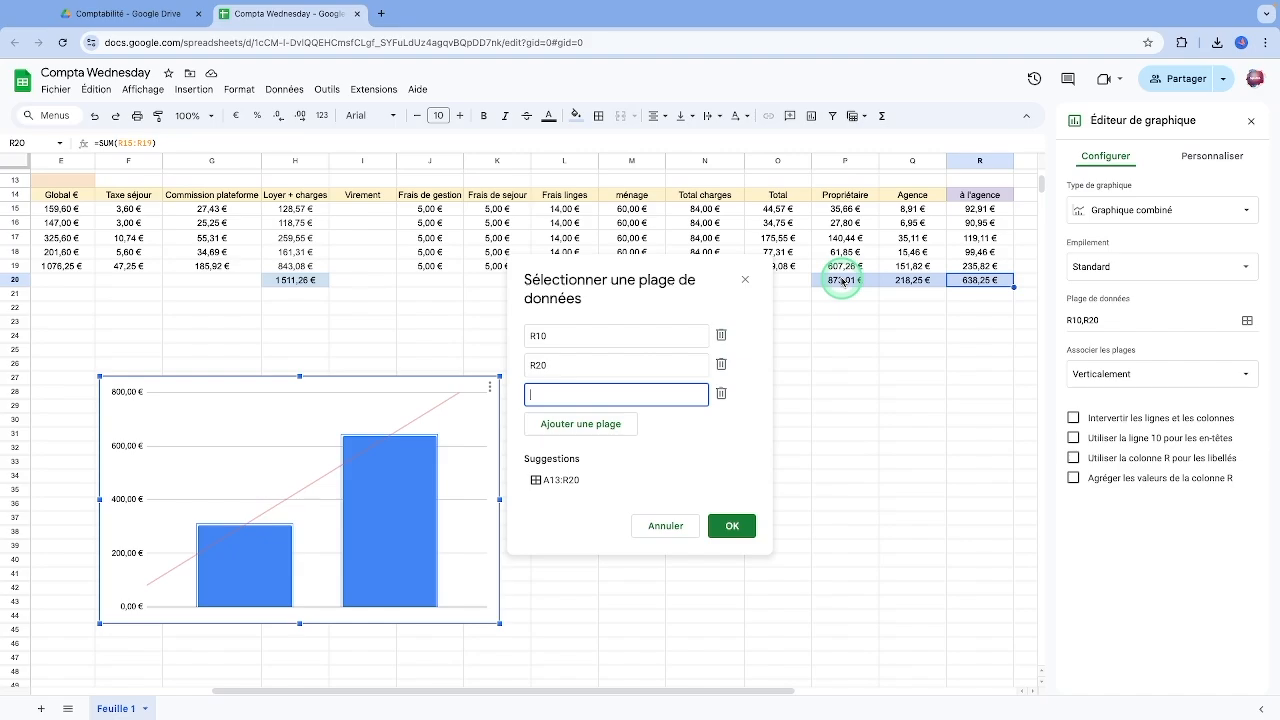
click(655, 532)
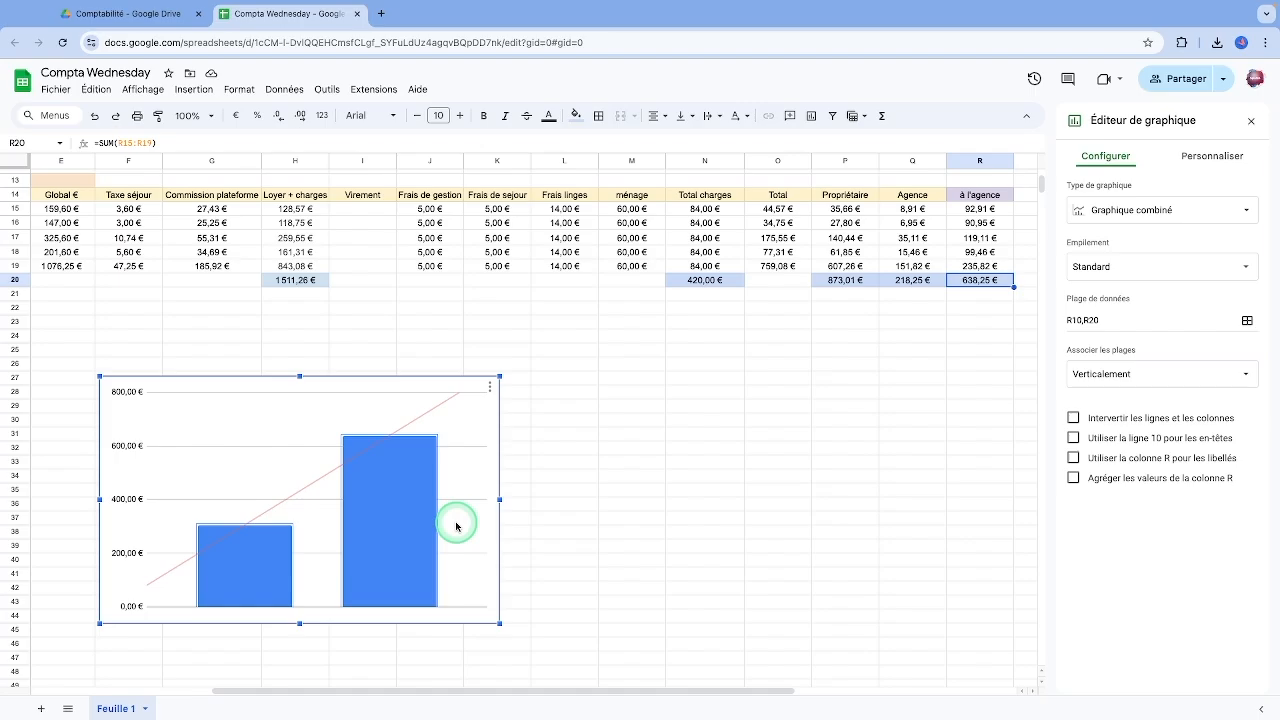
- Fill the August 2024 reservation number cells D15:D19 with light green
scroll(451, 521, up, 4)
scroll(451, 523, left, 3)
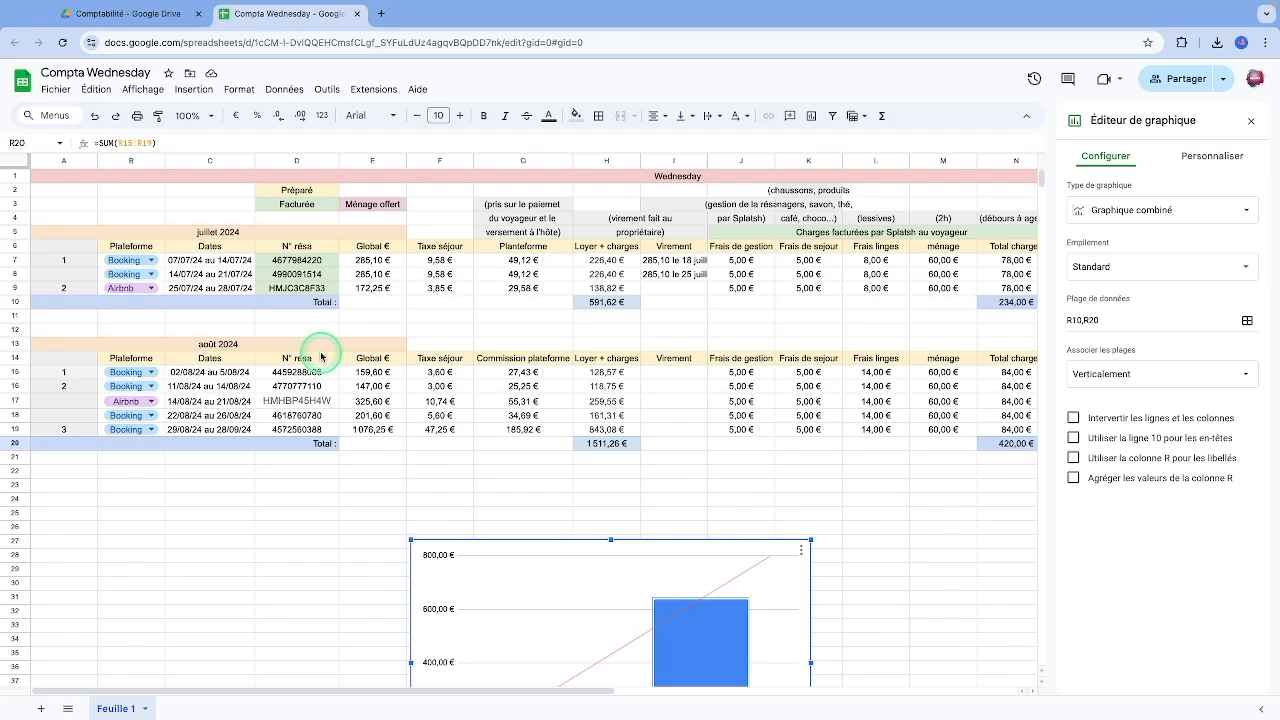
drag(314, 371, 309, 430)
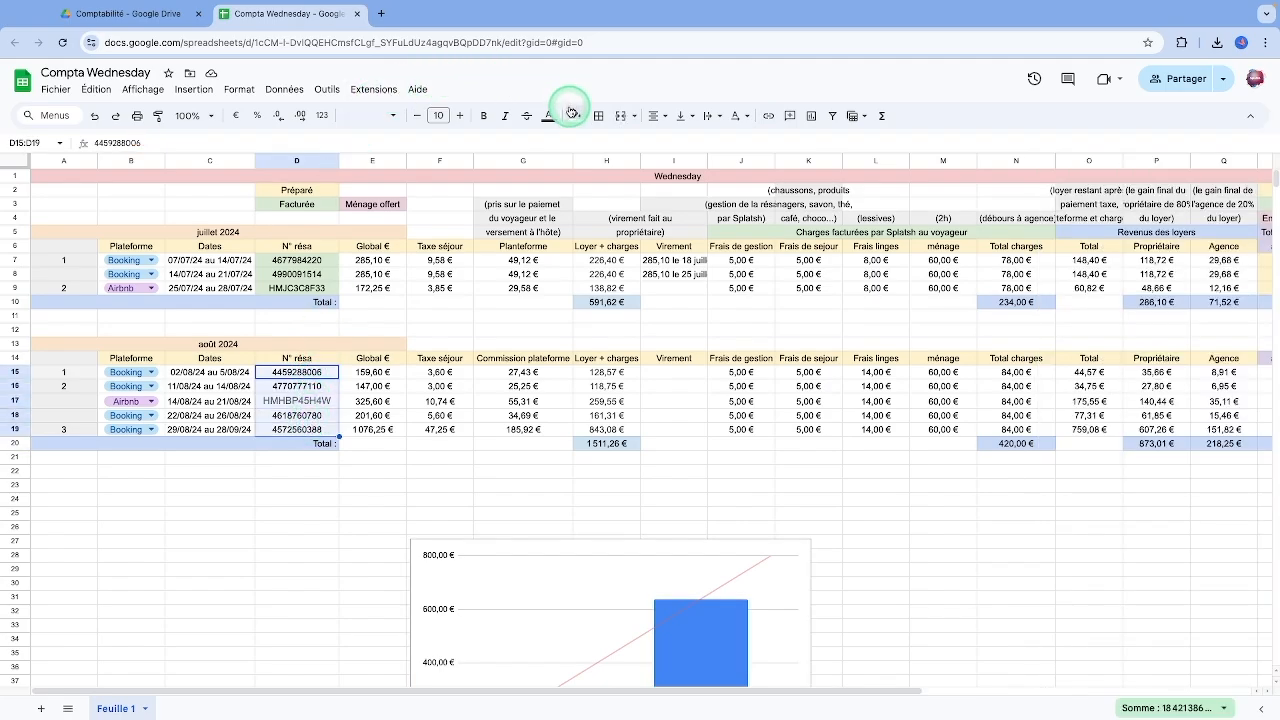
click(576, 115)
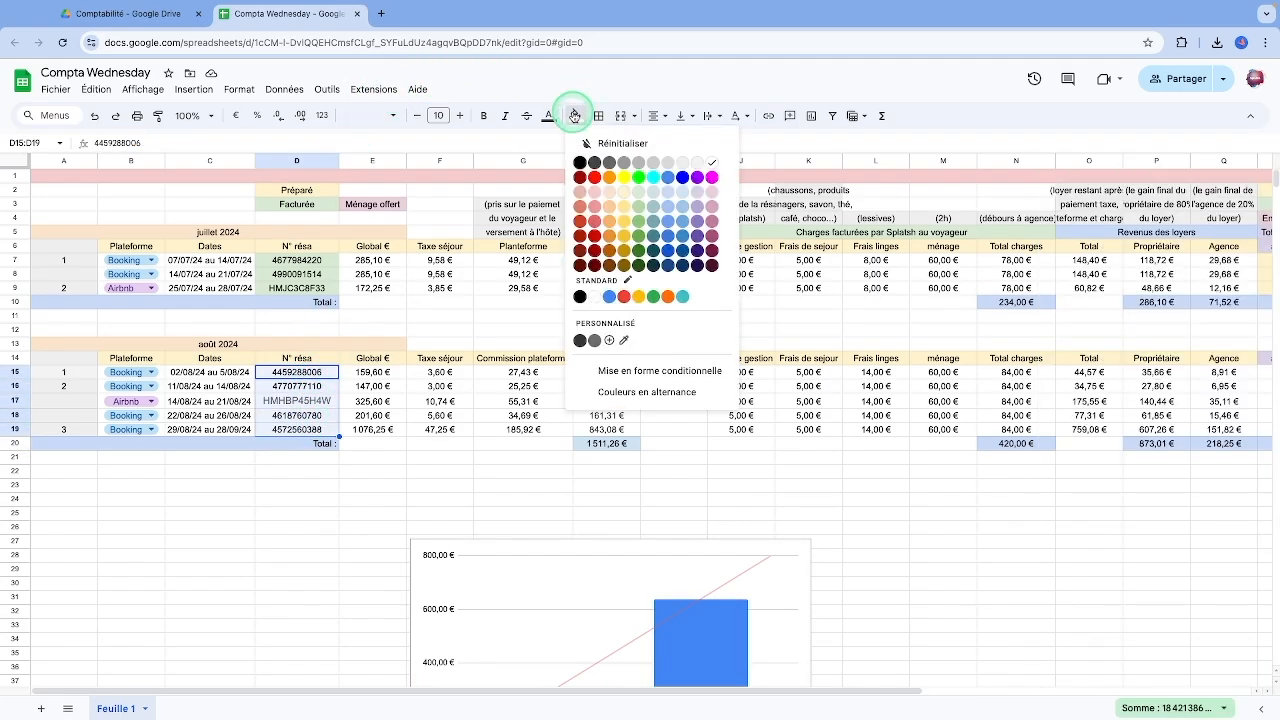
click(639, 197)
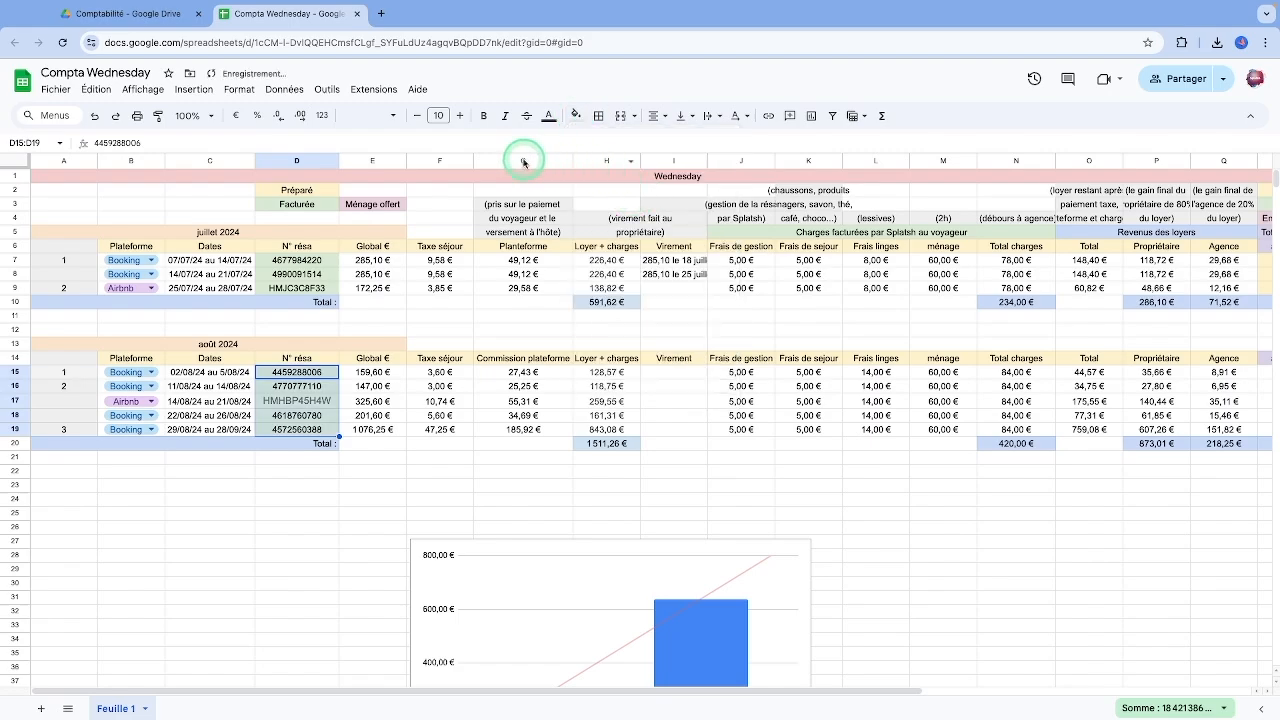
- Reset the fill color of the August 2024 reservation number cells D15:D19
click(576, 116)
click(610, 143)
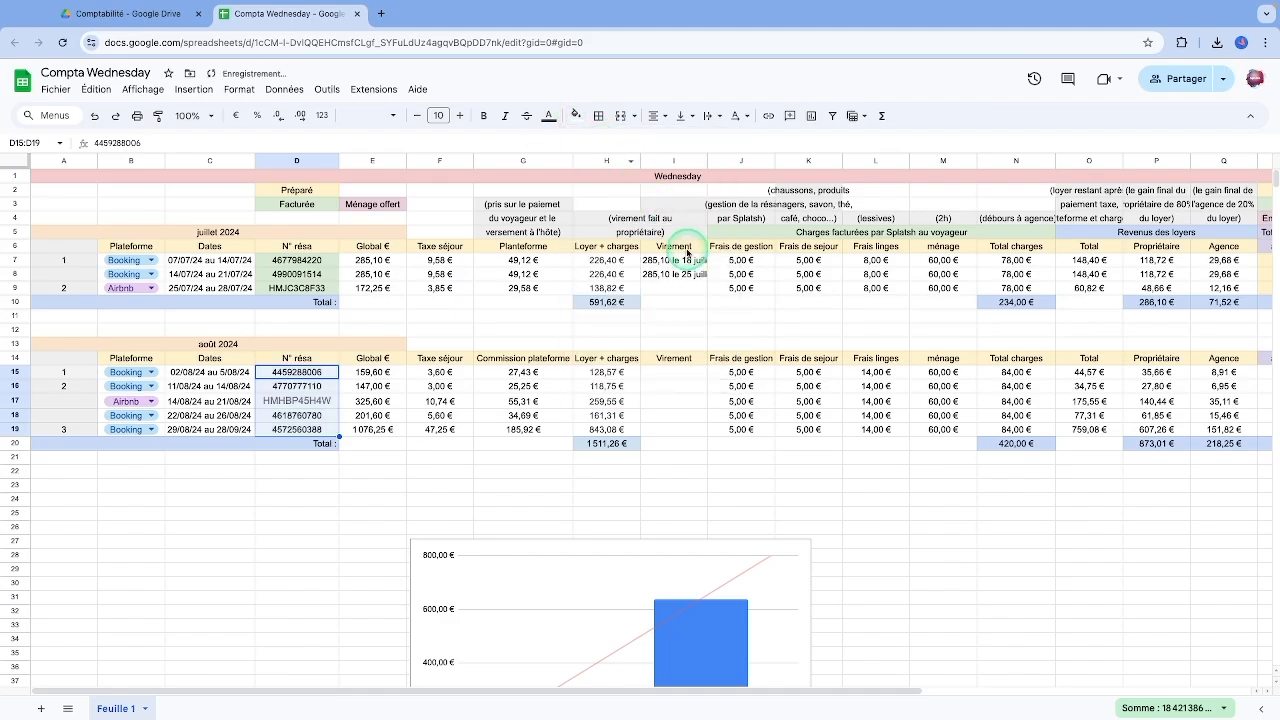
click(745, 390)
scroll(745, 390, right, 5)
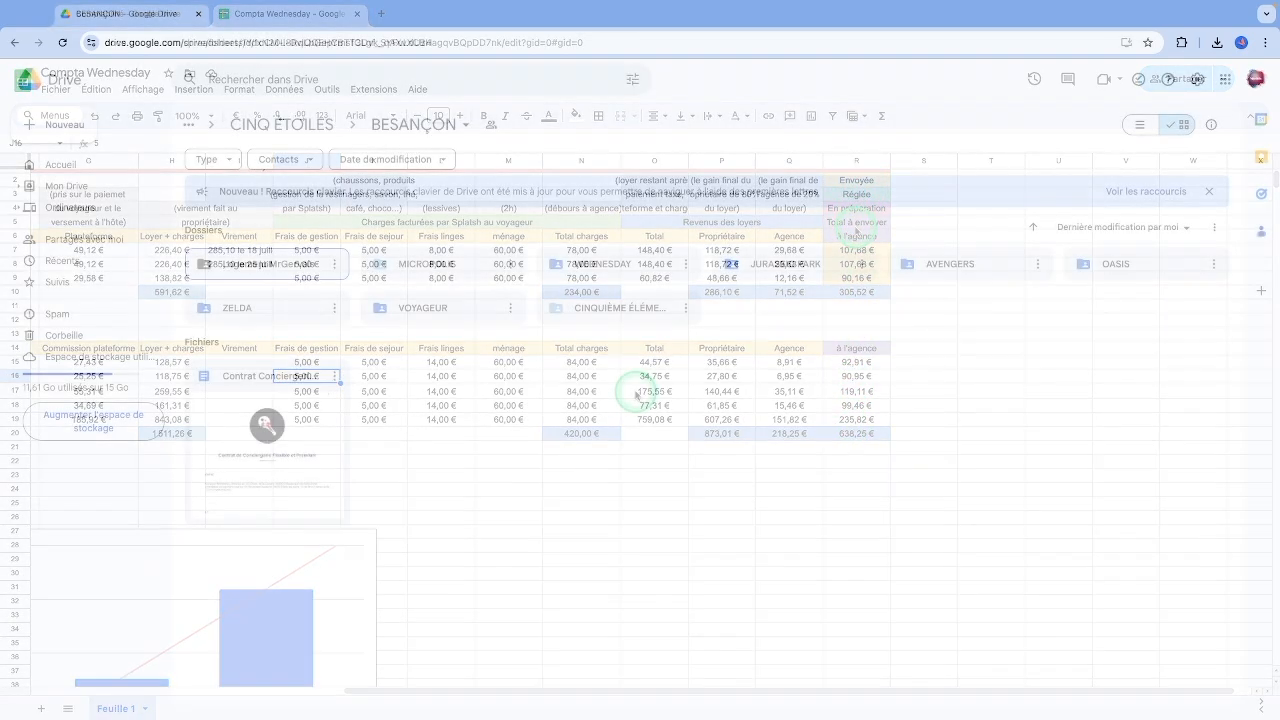
- In Google Drive, open the Juillet 2024 folder inside WEDNESDAY's Comptabilité folder, then return to Comptabilité and open the neighbouring folder
double_click(627, 265)
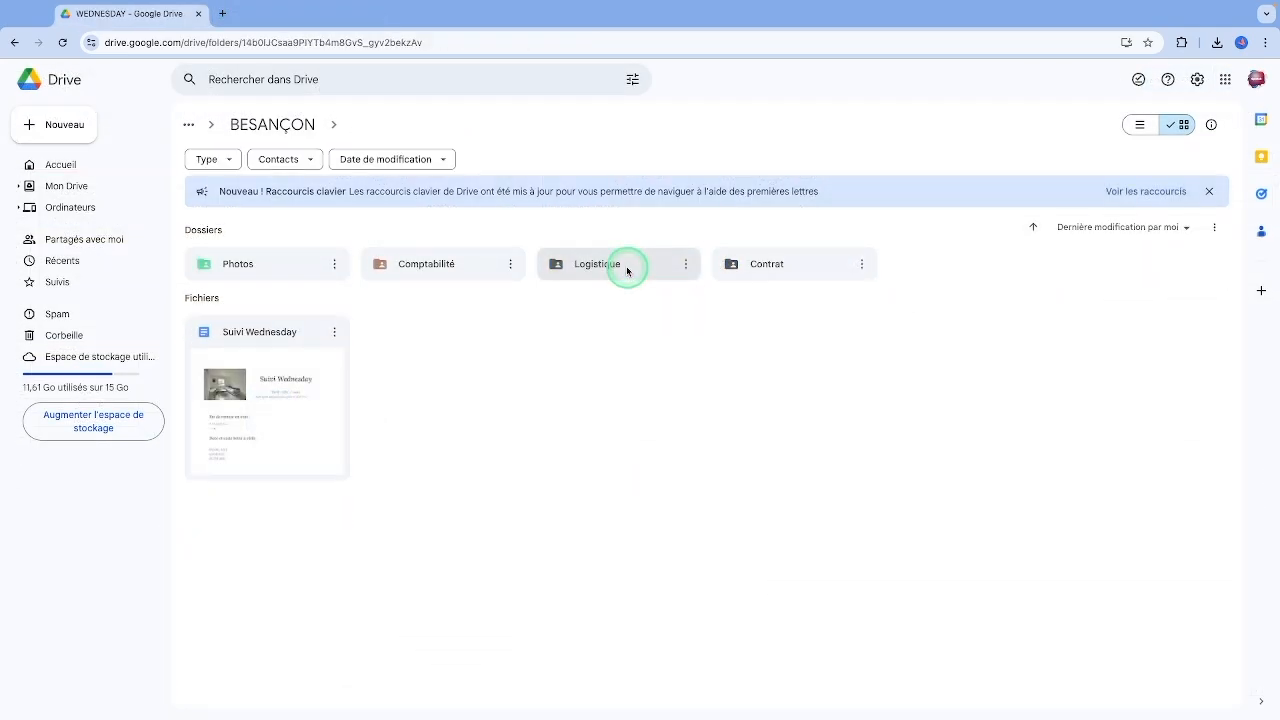
double_click(458, 263)
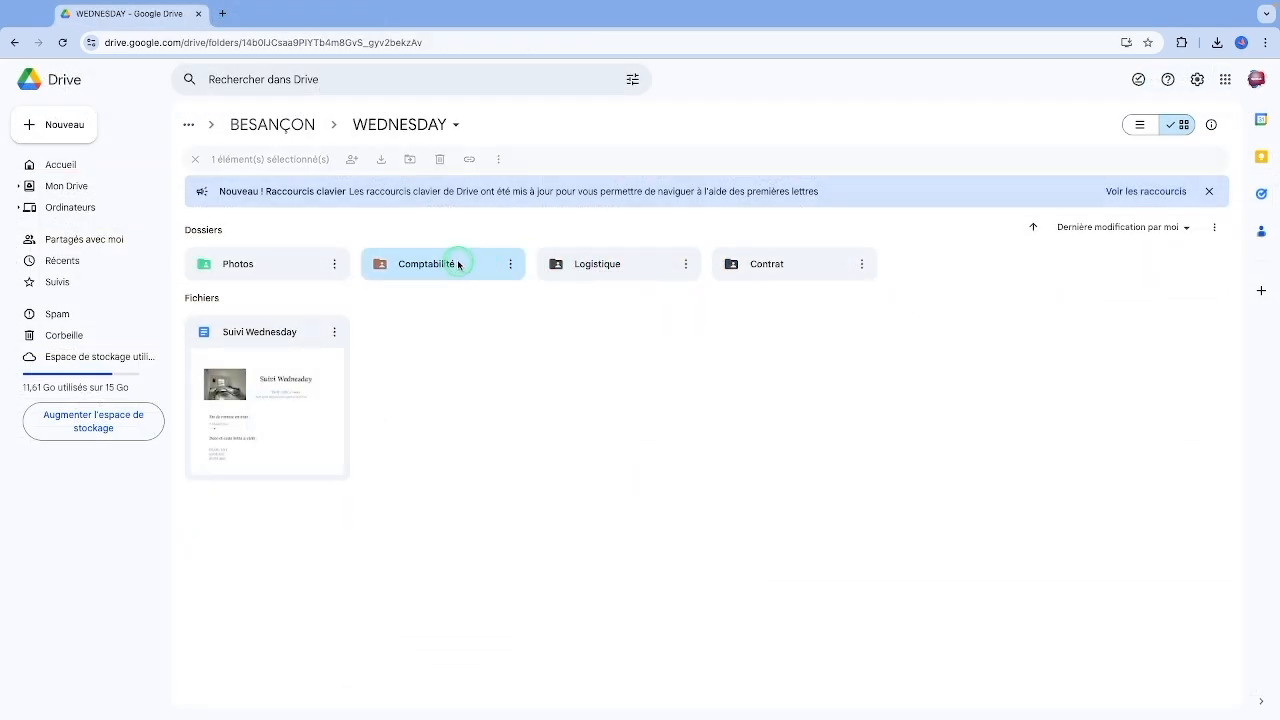
double_click(284, 263)
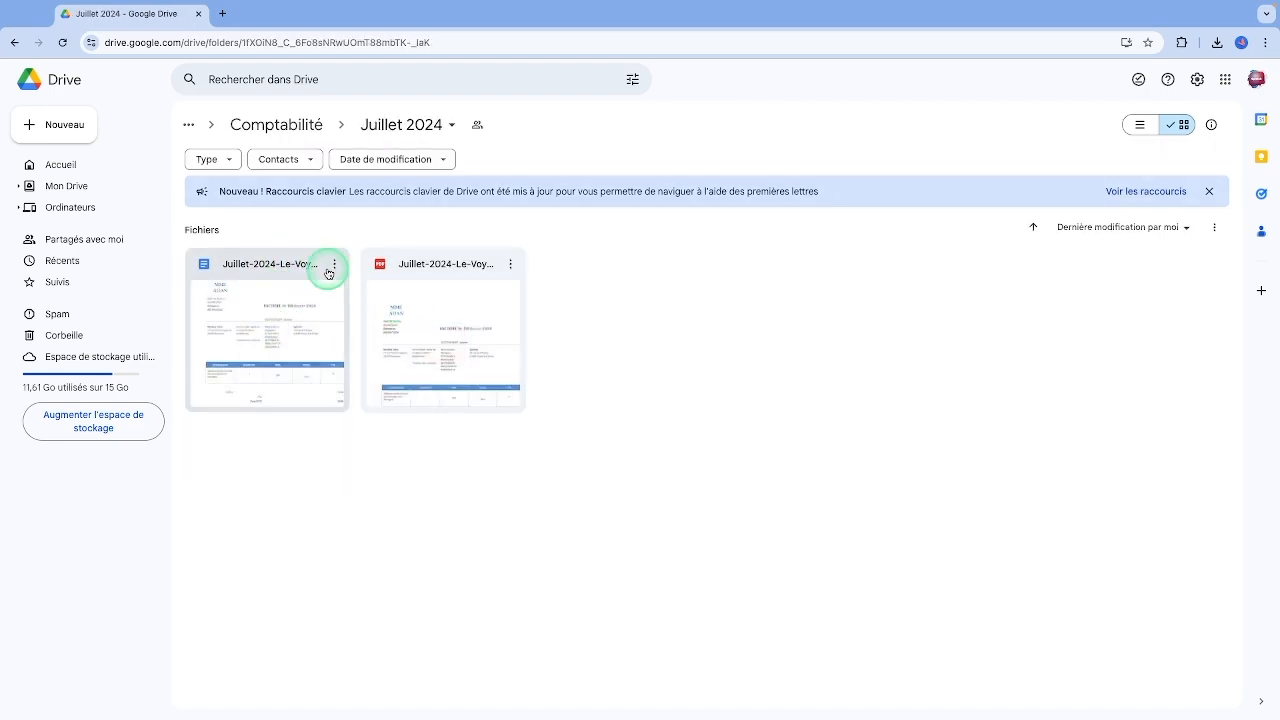
click(15, 46)
double_click(432, 266)
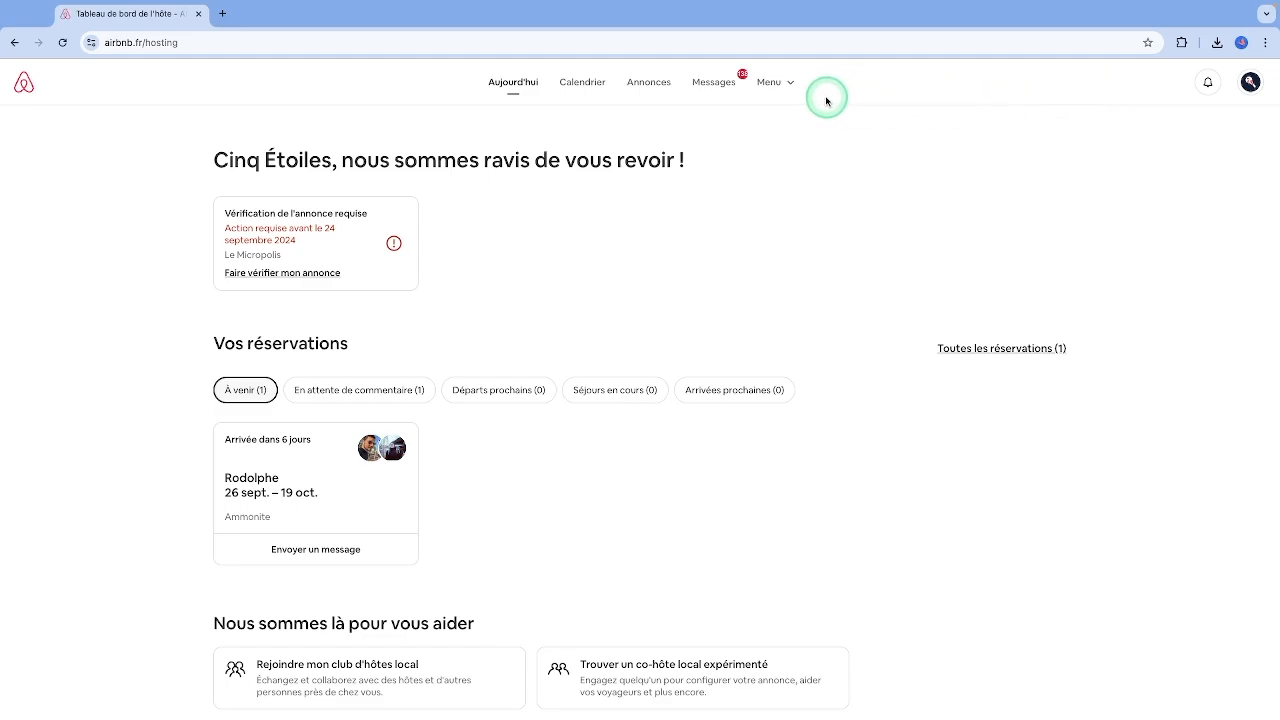
- In the Airbnb host dashboard, list all reservations and look through their dates, listings, confirmation codes and payouts
click(786, 84)
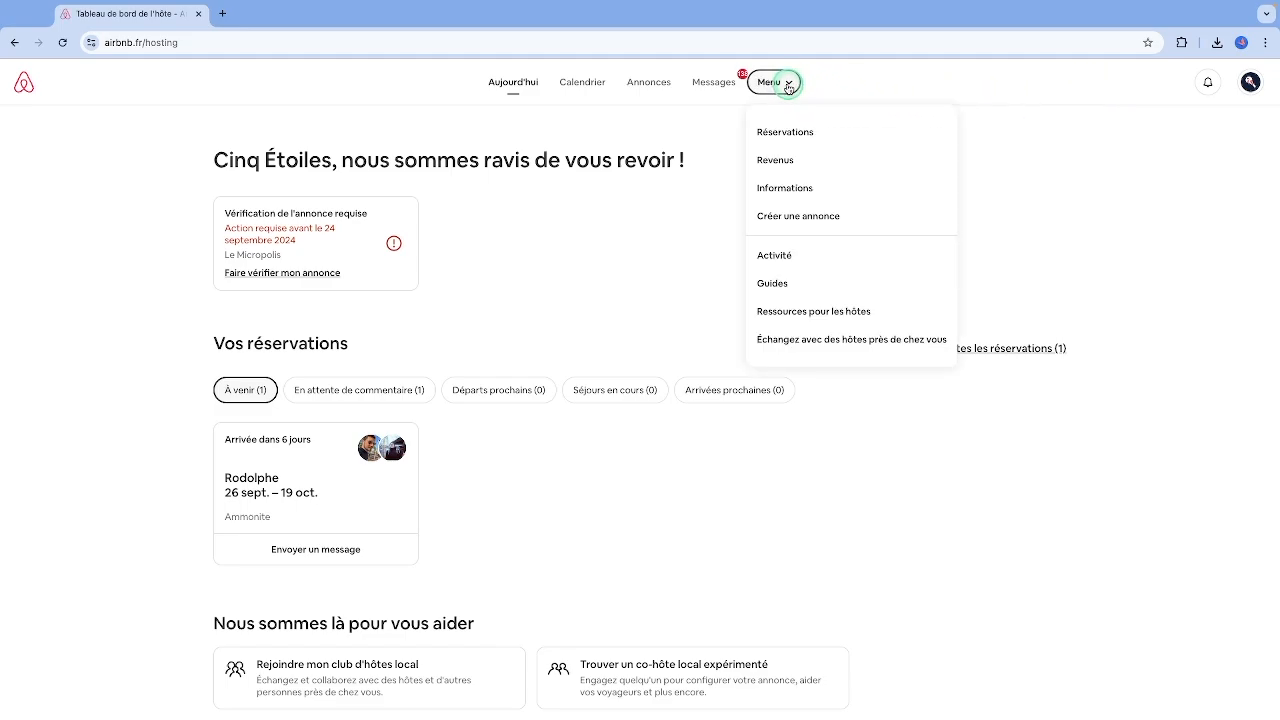
click(784, 134)
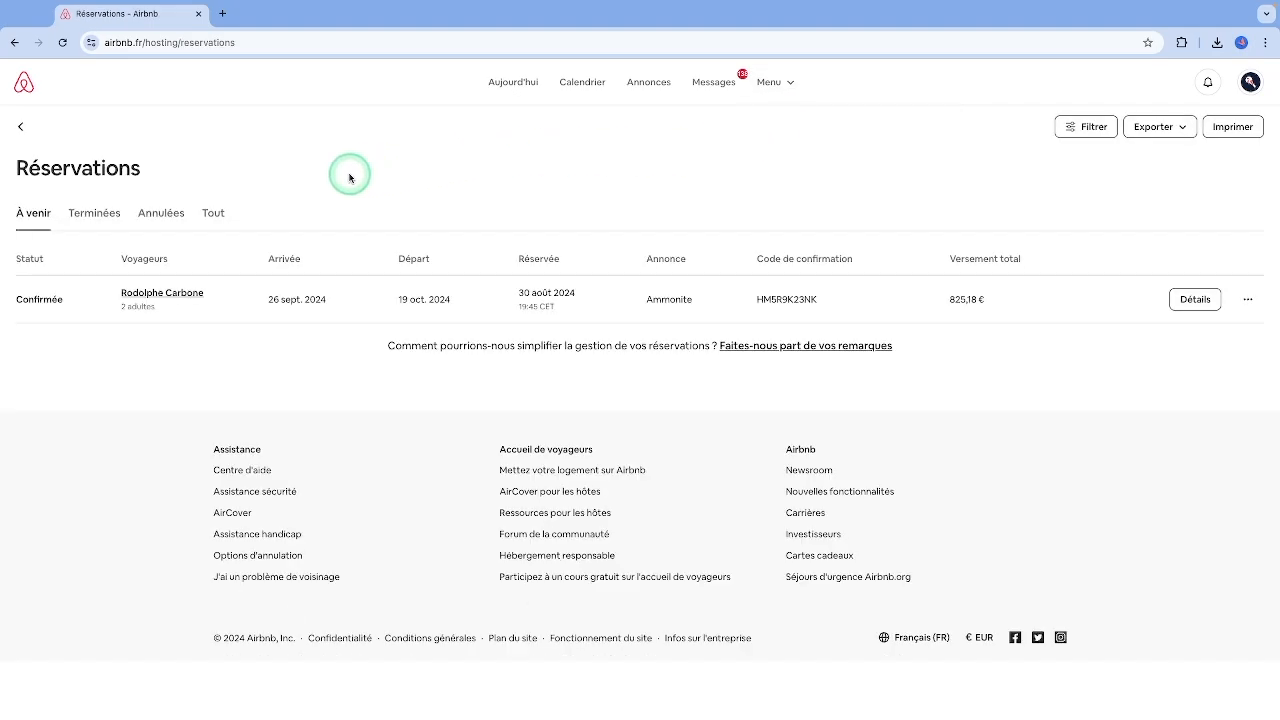
click(215, 214)
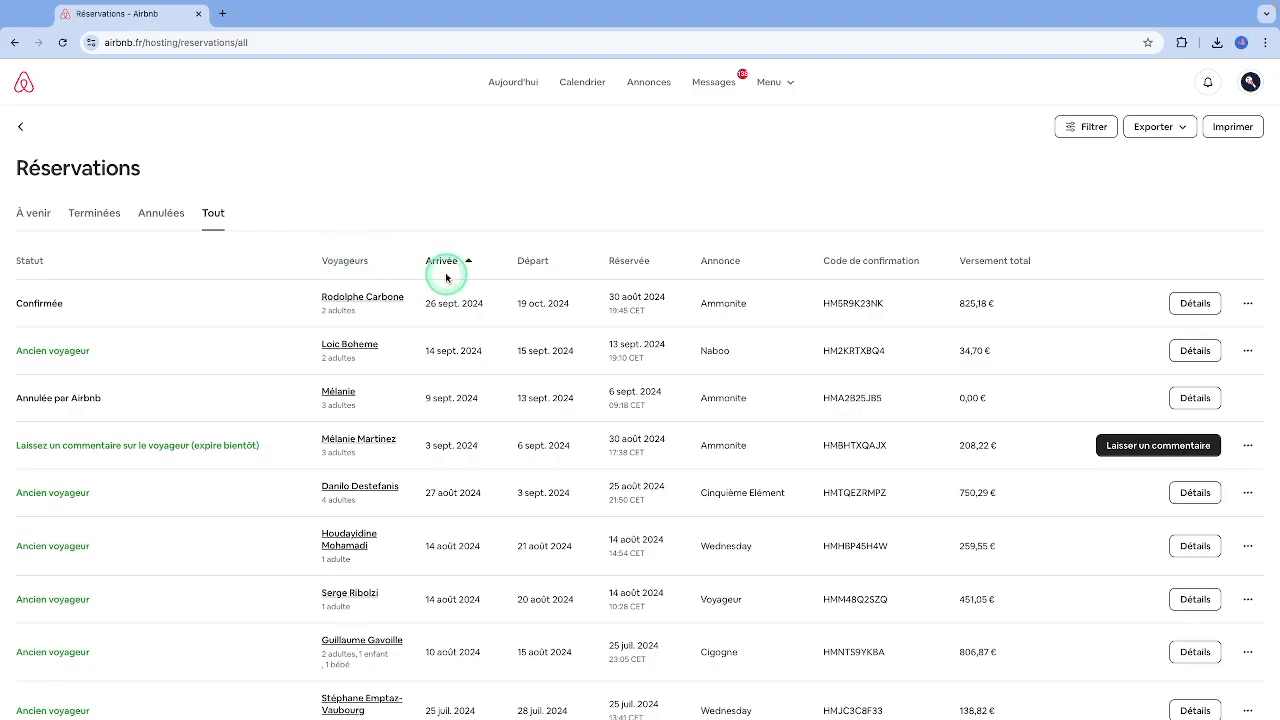
scroll(771, 294, down, 1)
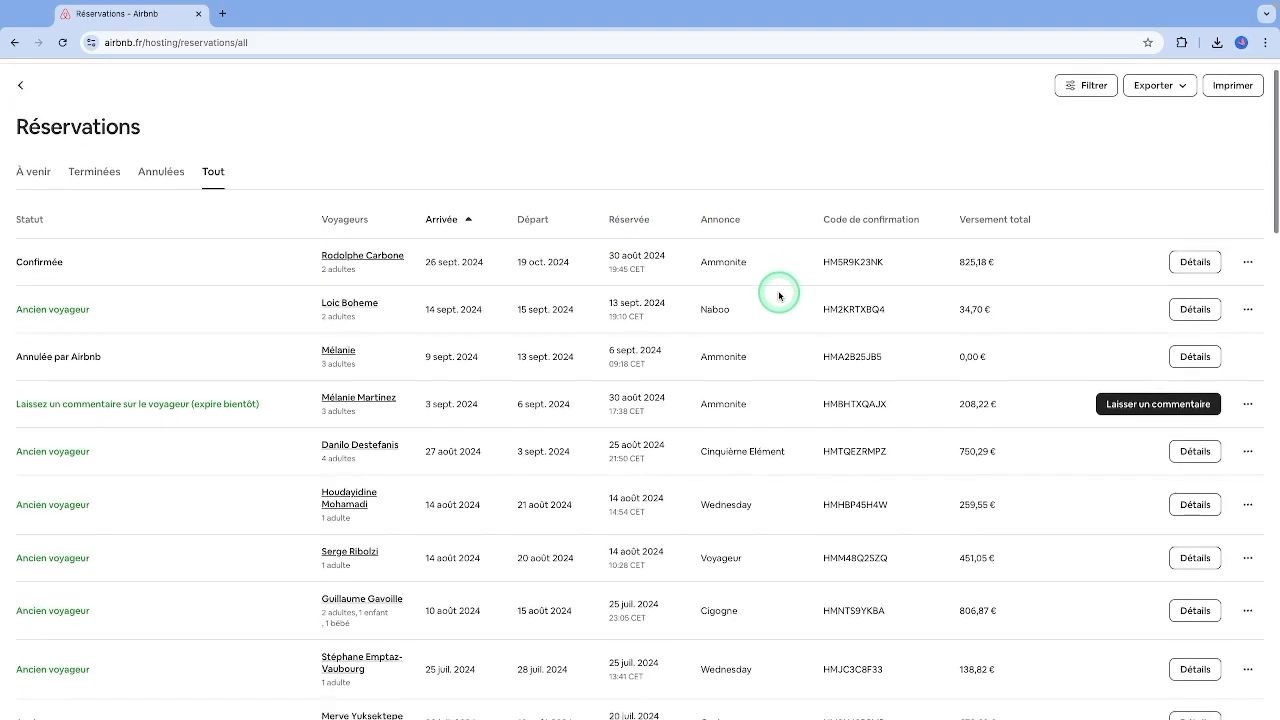
scroll(779, 295, down, 2)
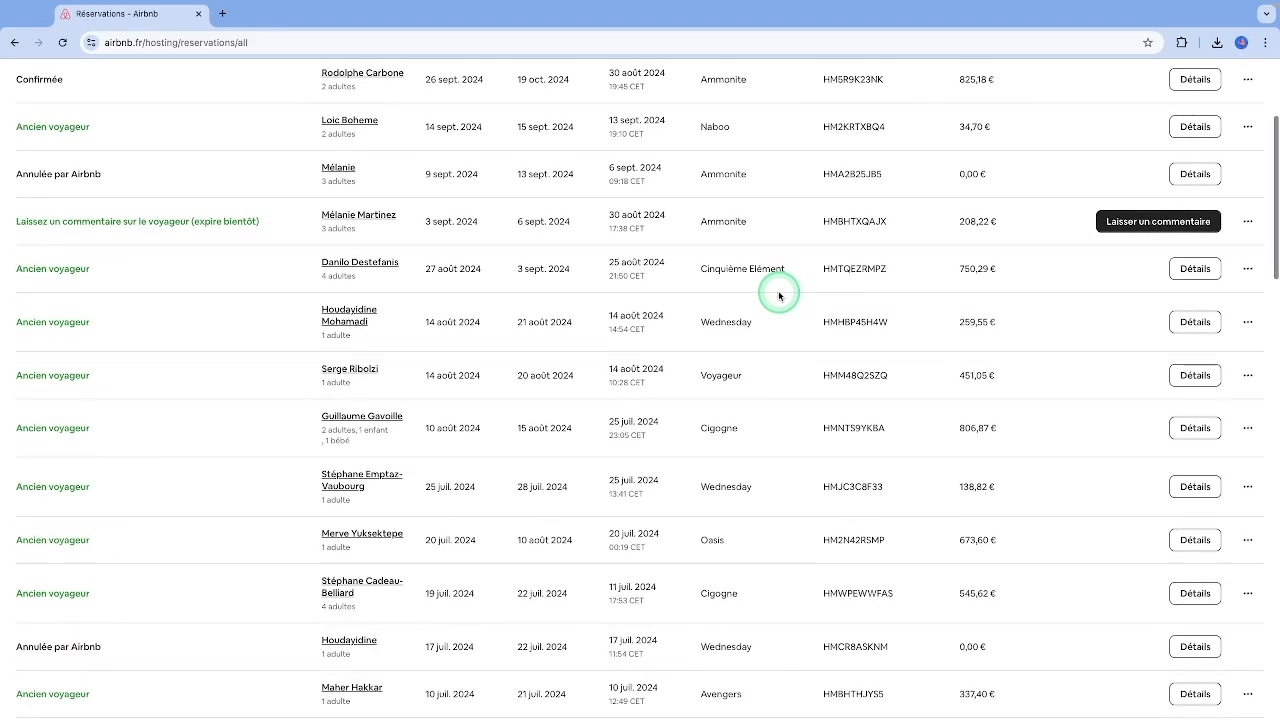
scroll(779, 295, down, 1)
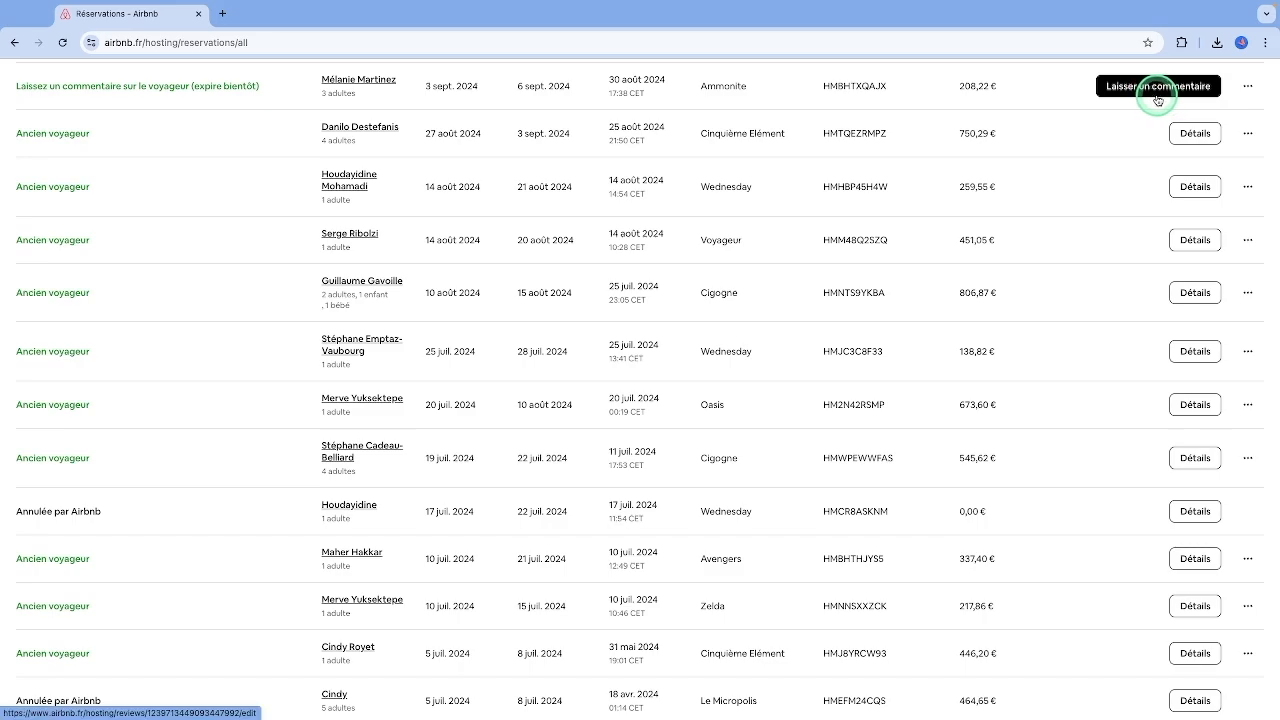
scroll(1157, 100, up, 2)
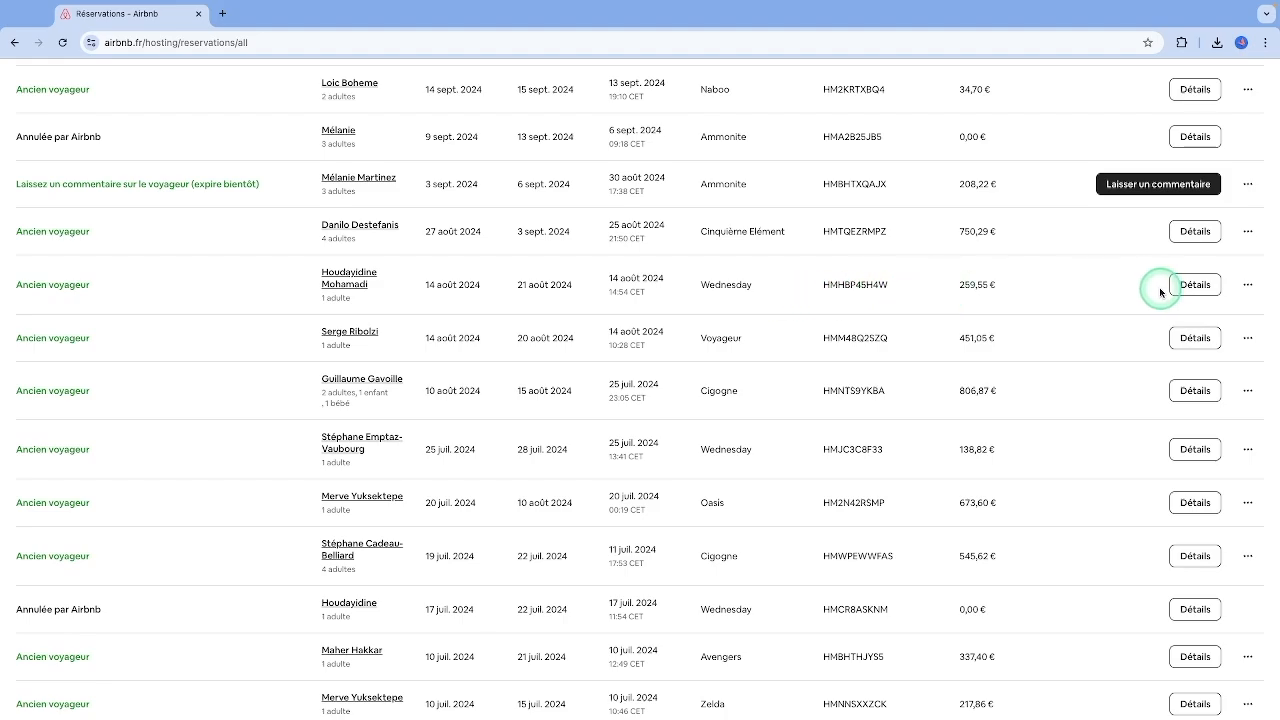
- Open the details of the Wednesday reservation for 14–21 August 2024 and examine its dates and confirmation code
click(1192, 286)
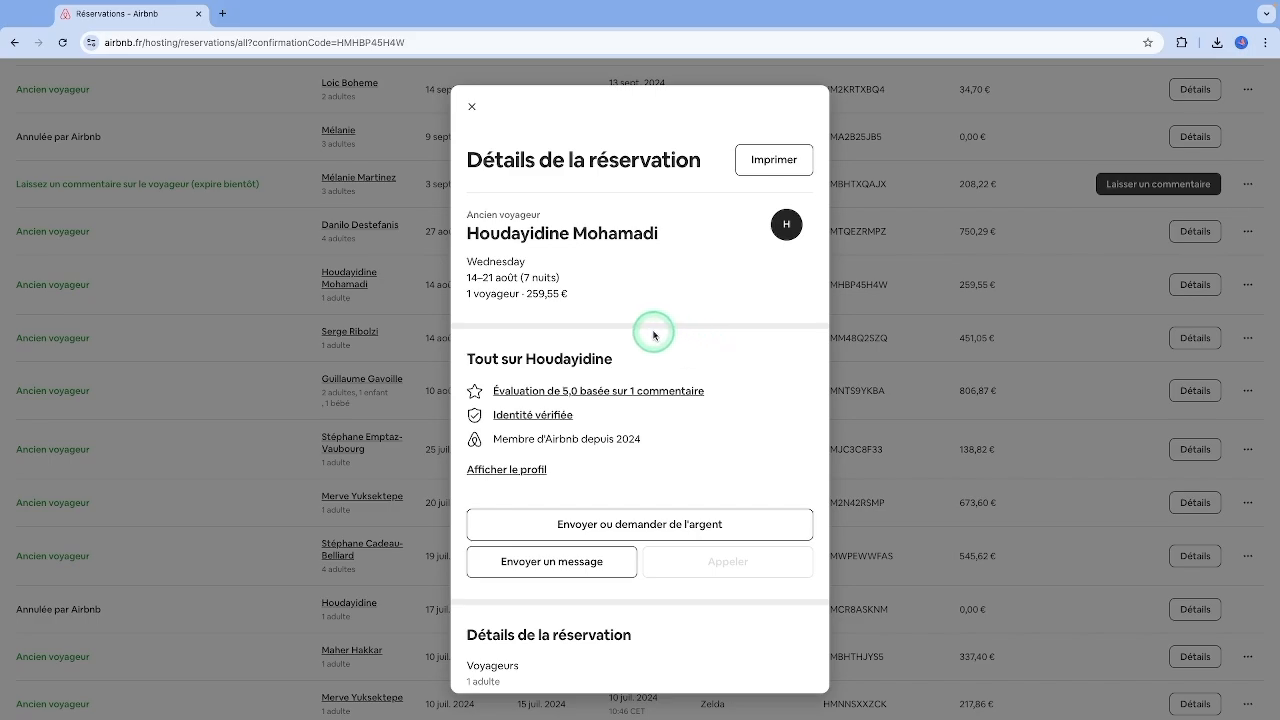
scroll(654, 335, down, 4)
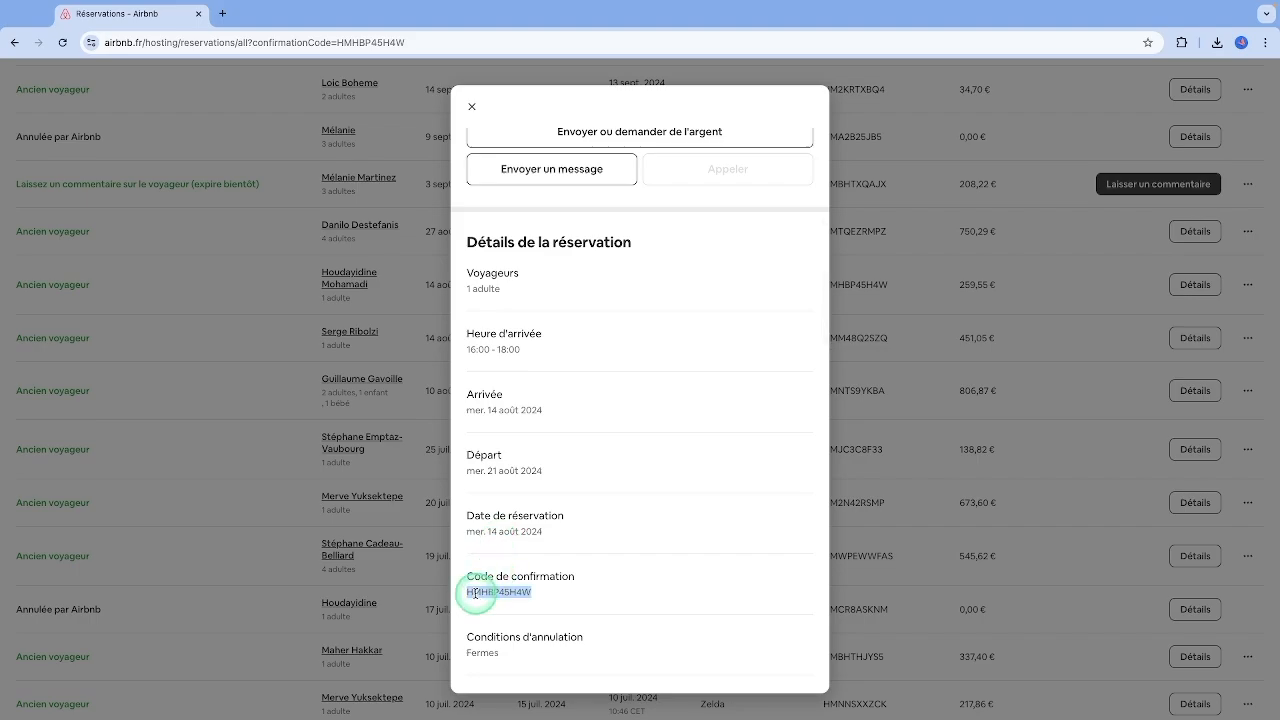
click(537, 591)
- Examine the guest payment total and the tourist tax in the reservation's payment details
scroll(537, 591, down, 3)
scroll(537, 591, down, 2)
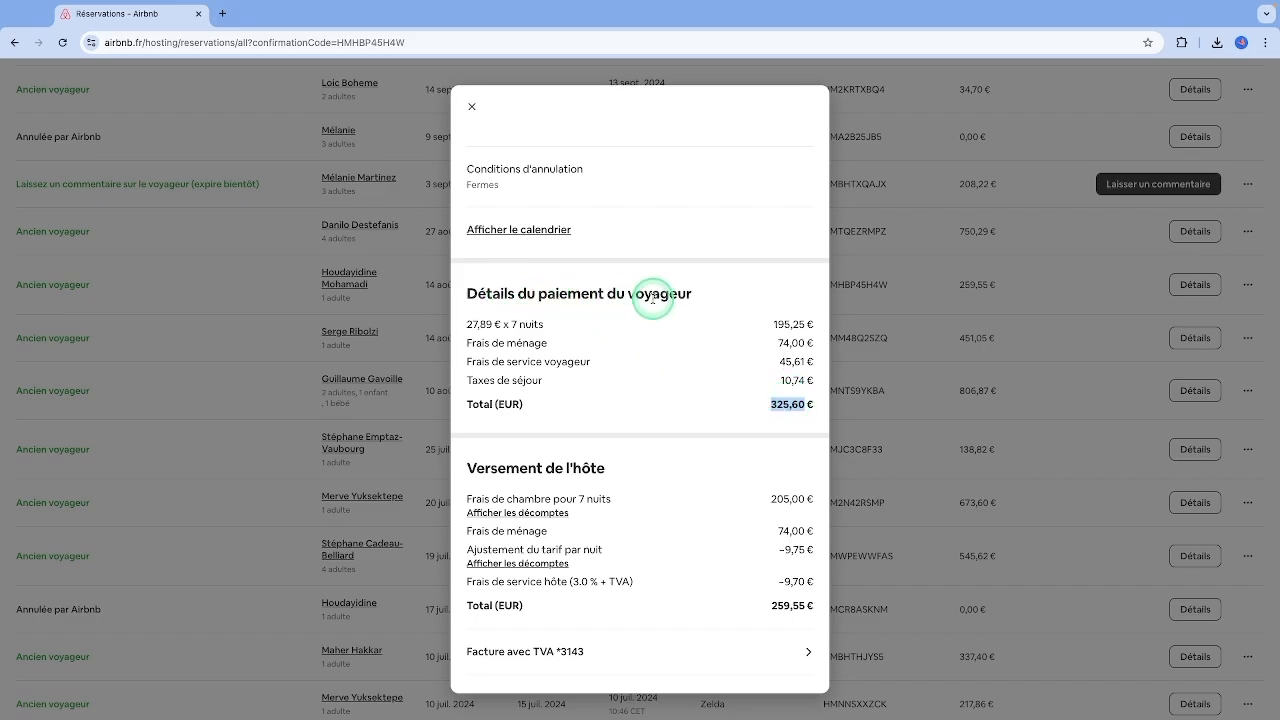
drag(768, 413, 745, 410)
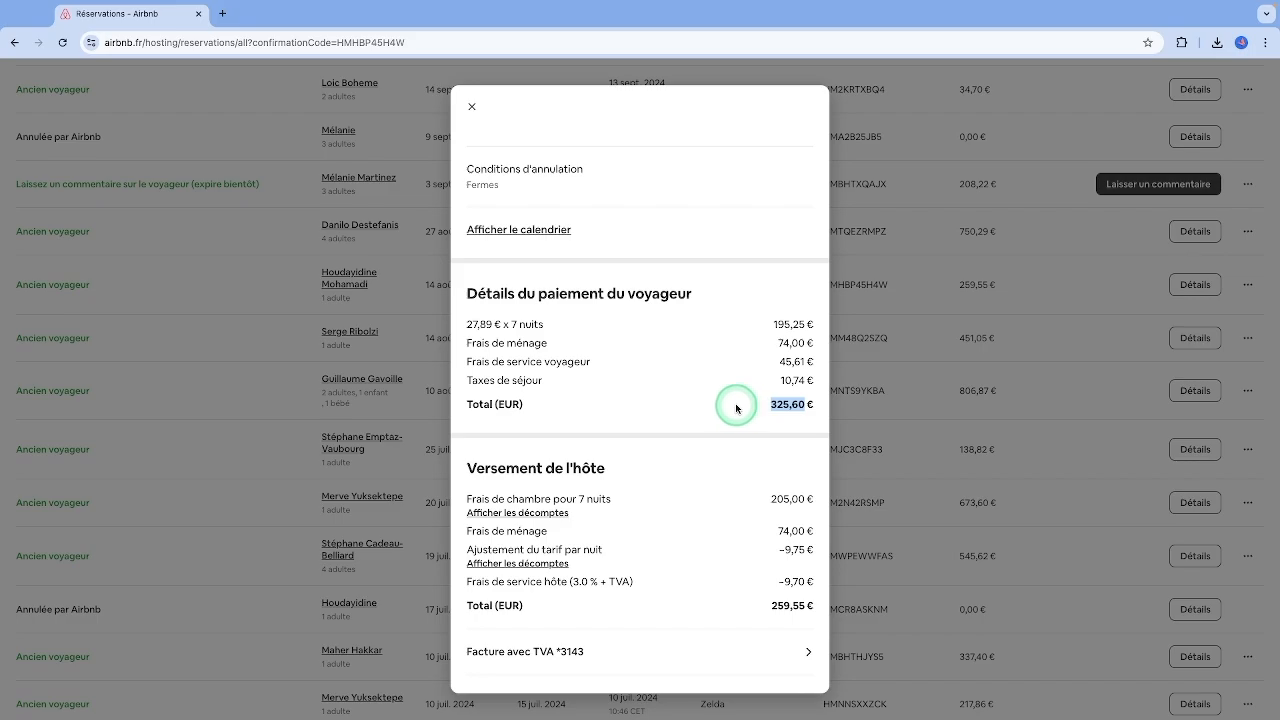
click(766, 384)
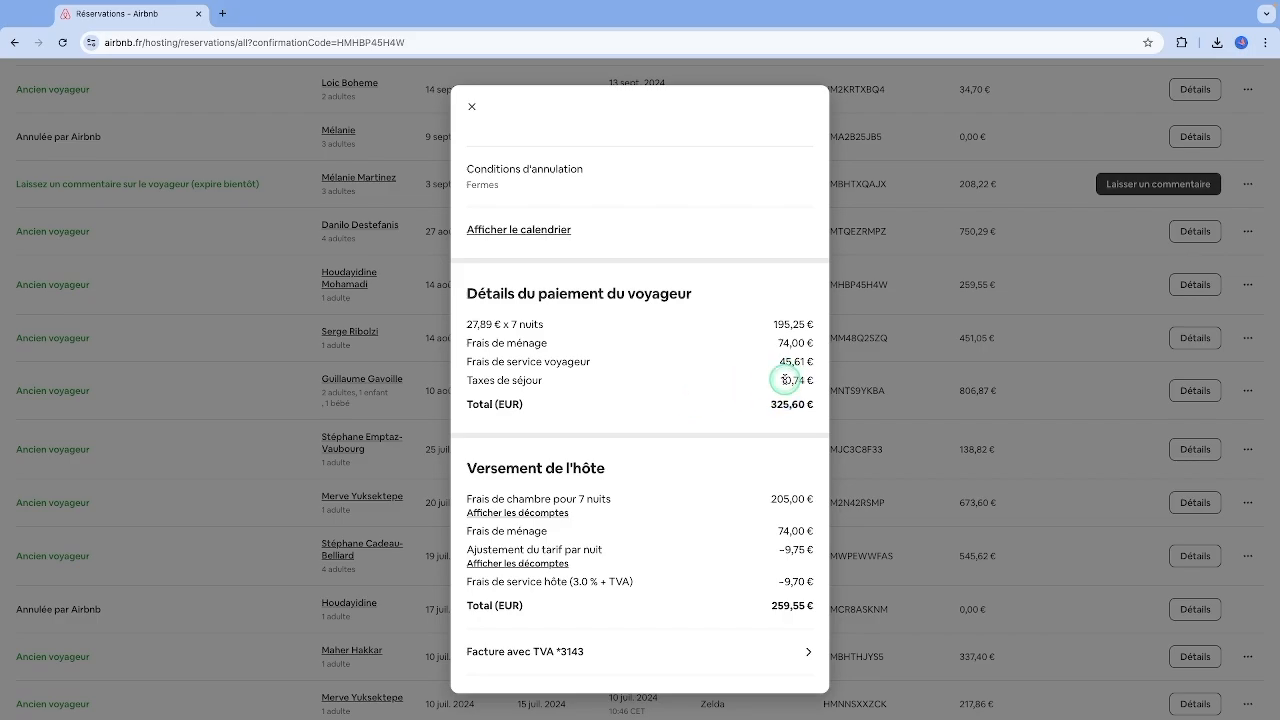
drag(785, 380, 771, 388)
click(710, 414)
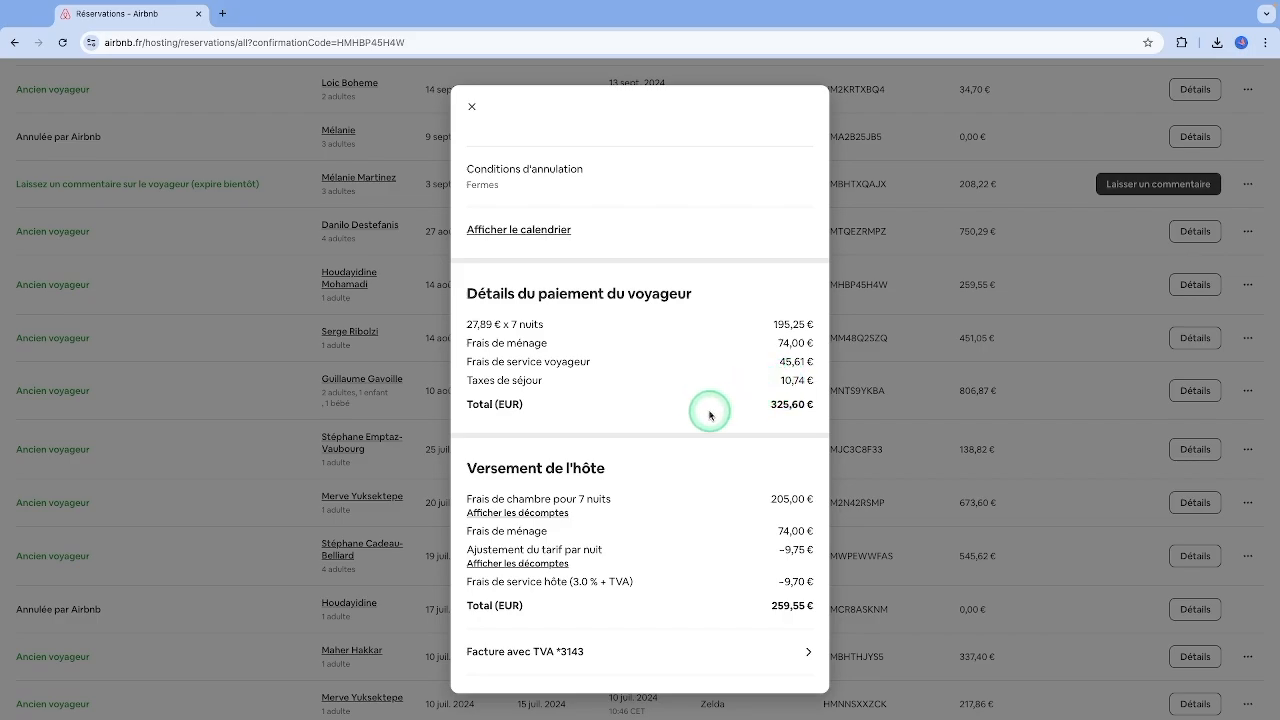
- Examine the guest service fee, the host service fee and the host payout breakdown of the reservation
triple_click(578, 361)
click(578, 361)
scroll(580, 363, down, 2)
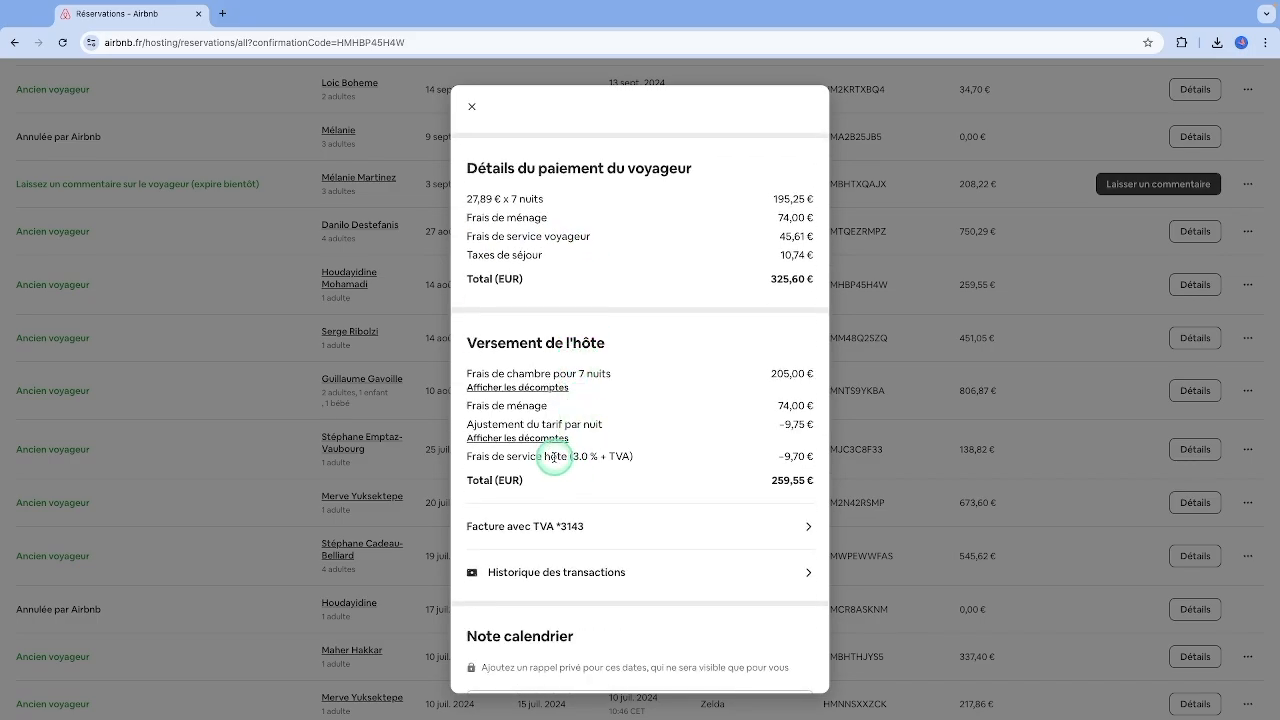
triple_click(553, 457)
click(553, 457)
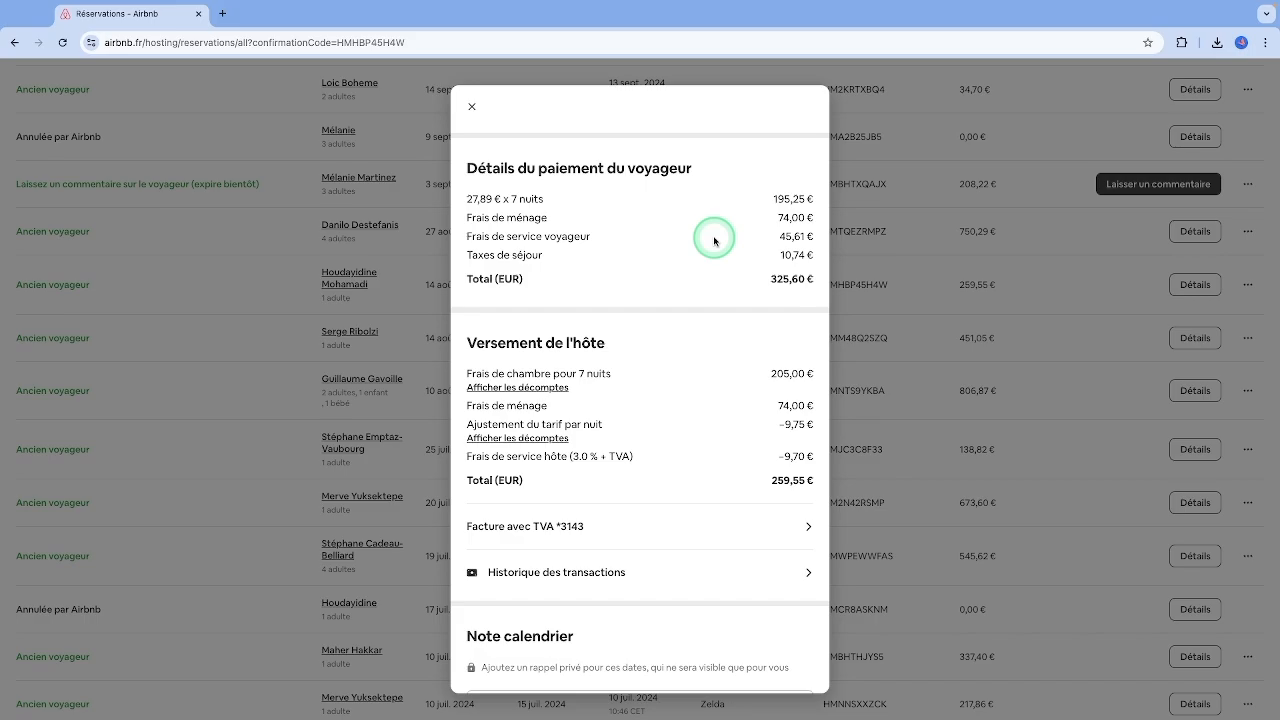
scroll(714, 240, up, 3)
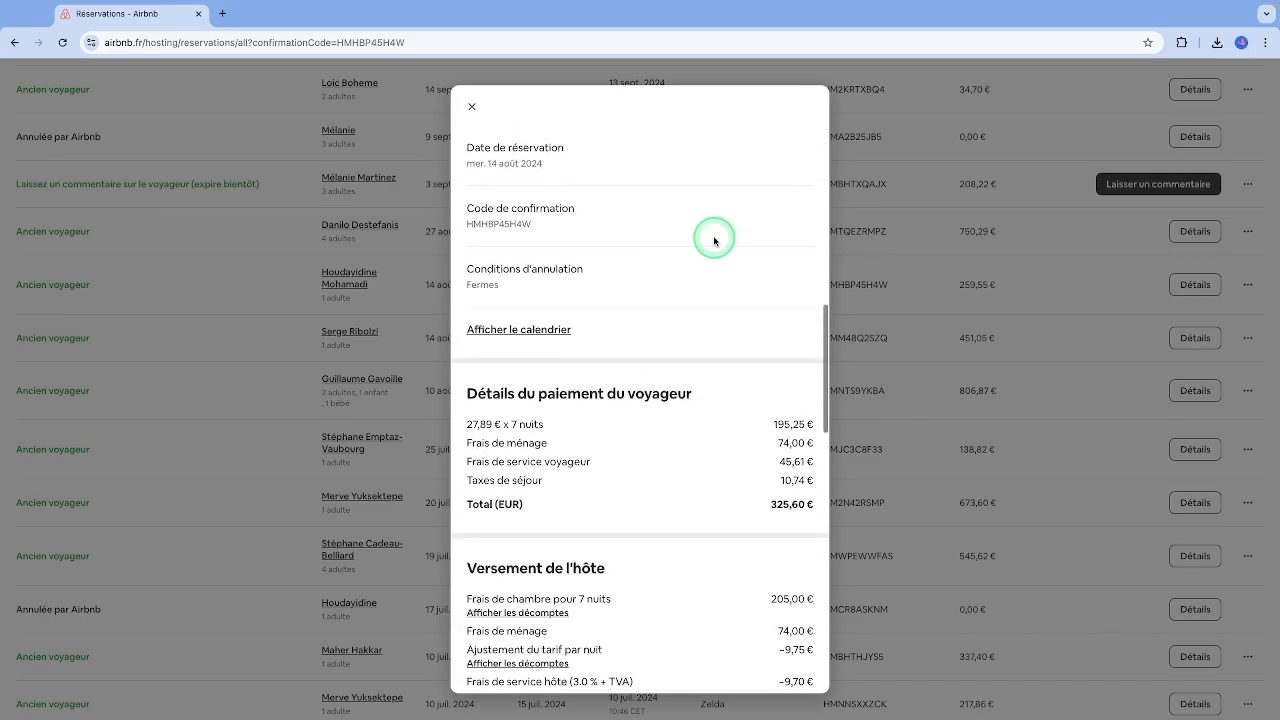
scroll(577, 465, down, 3)
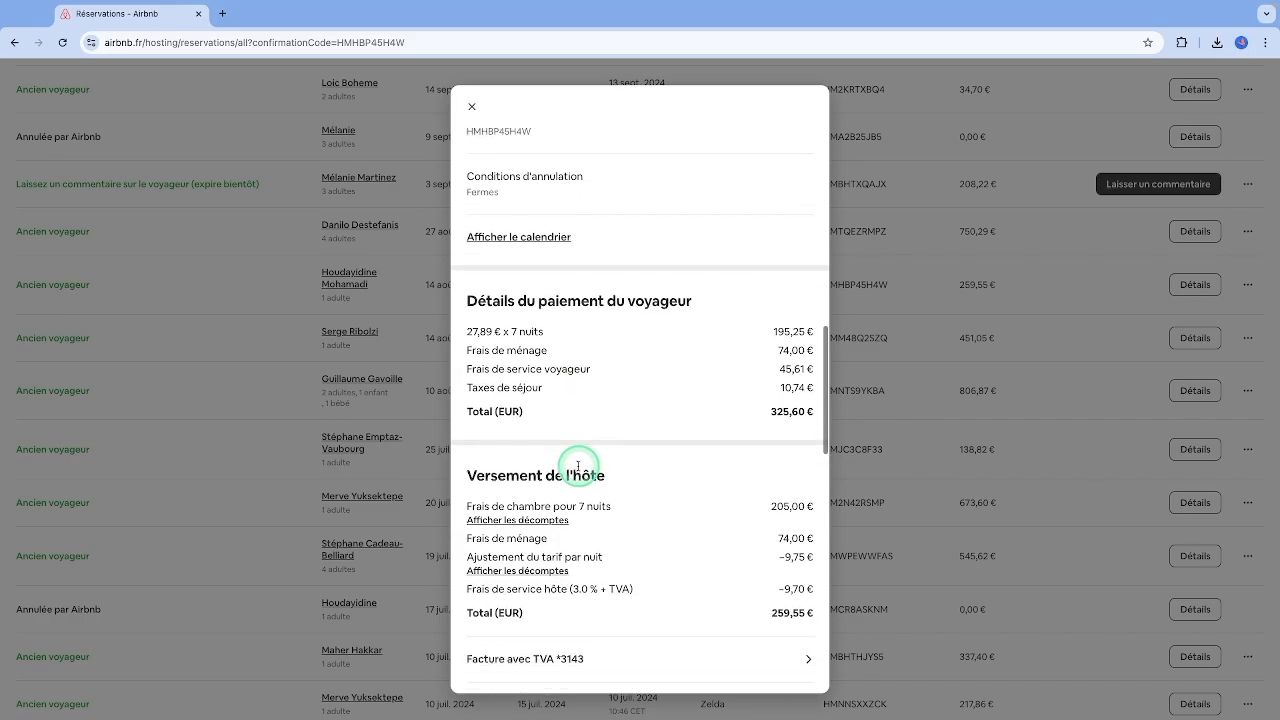
click(547, 484)
scroll(541, 296, down, 2)
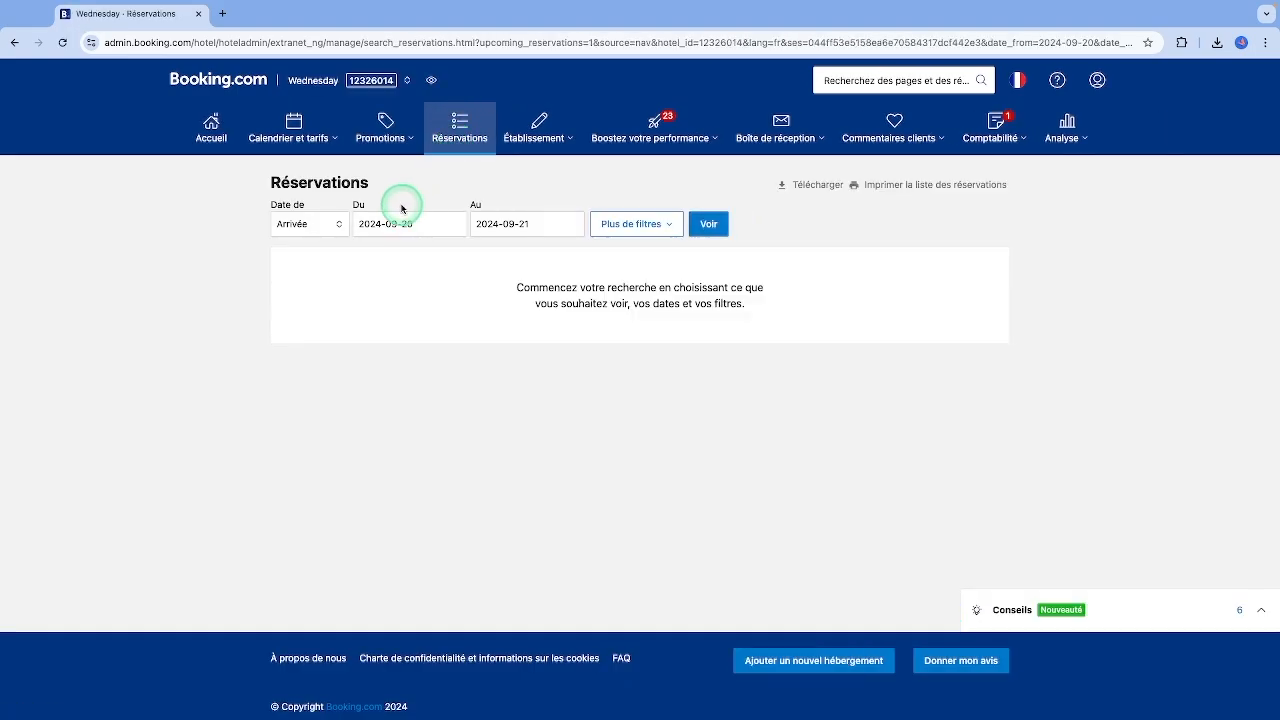
- On the Booking.com reservations page for Wednesday, set the start of the arrival date range to 2024-07-01
click(386, 223)
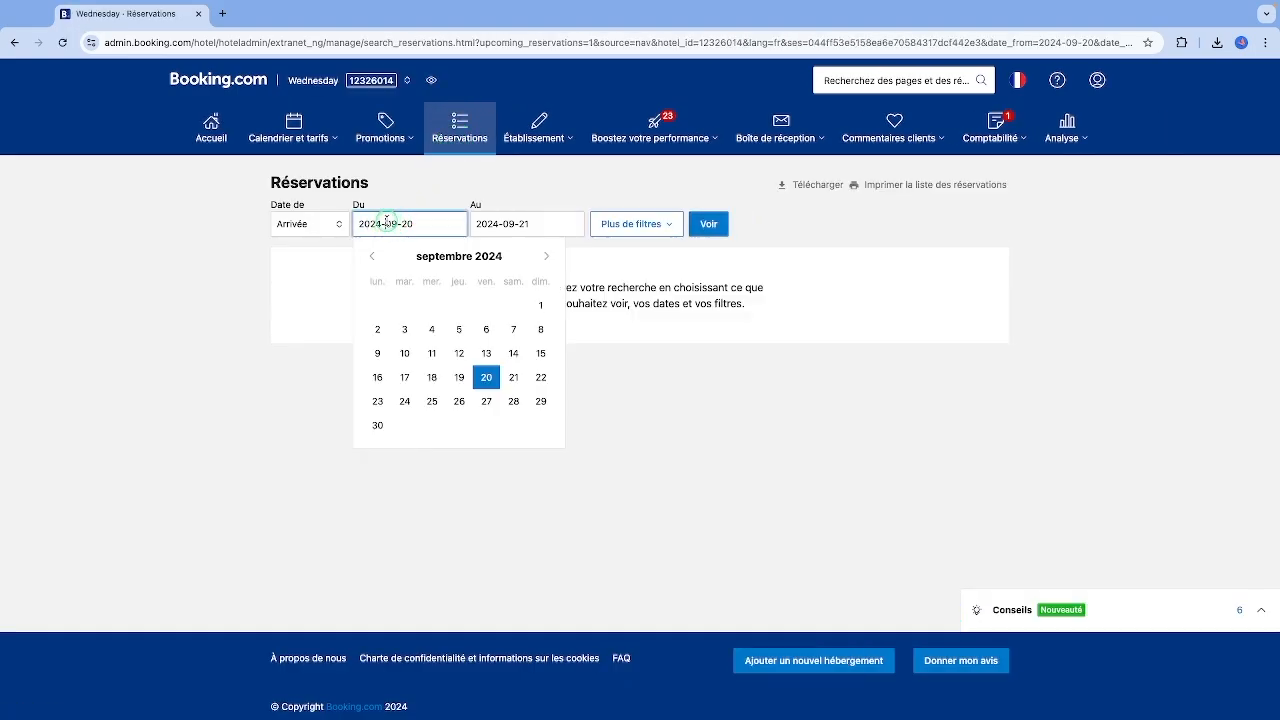
click(371, 256)
click(371, 256)
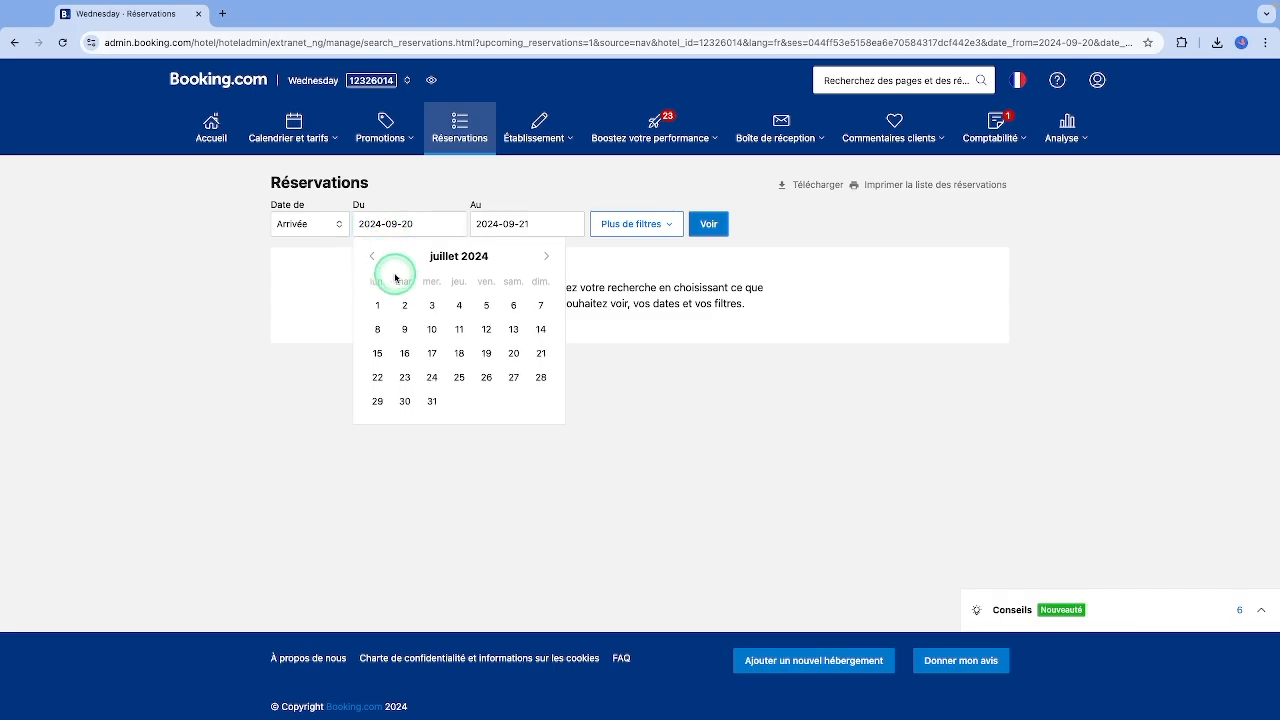
click(378, 306)
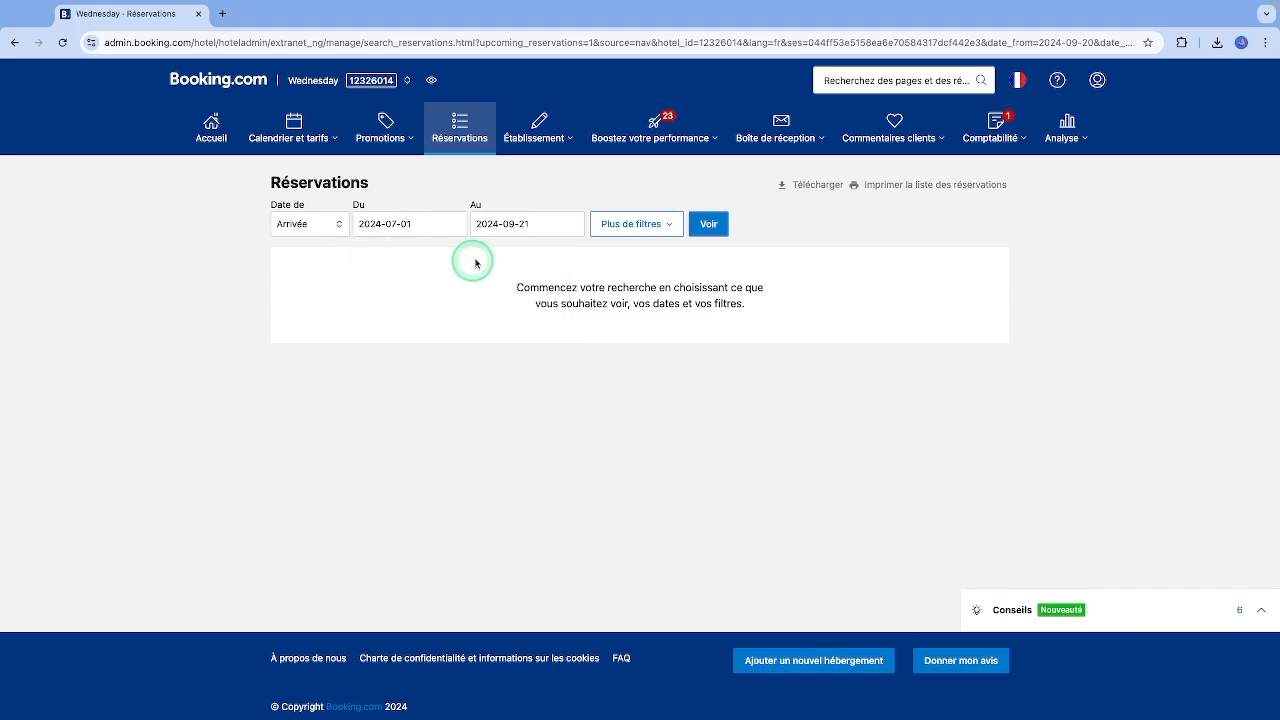
- Set the end of the arrival date range to 2024-12-25 and run the reservation search
click(527, 224)
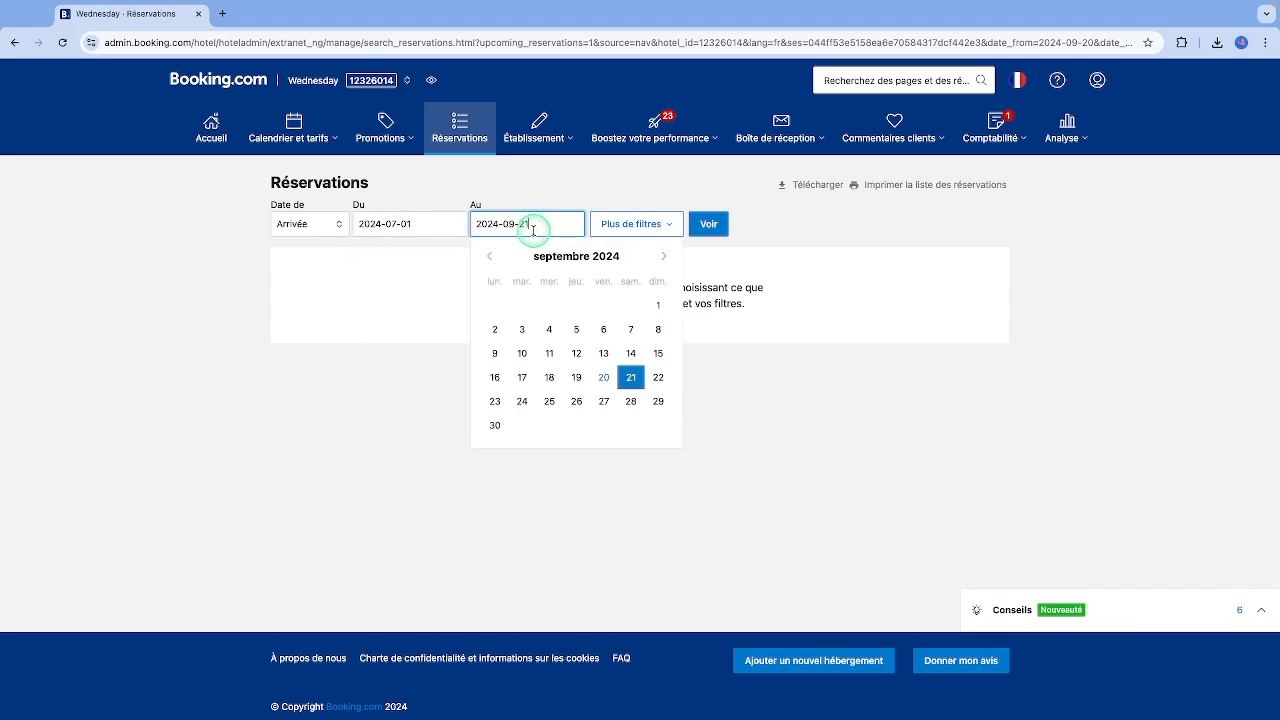
click(664, 258)
click(664, 258)
click(664, 258)
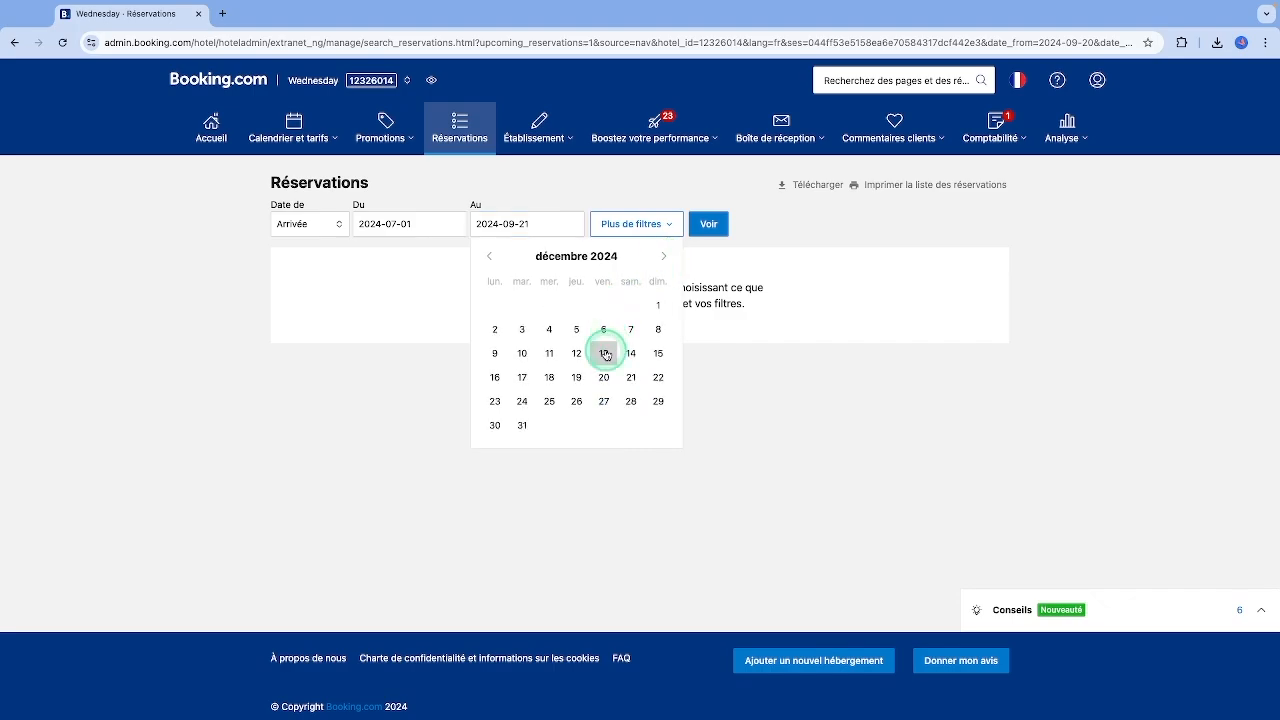
click(552, 402)
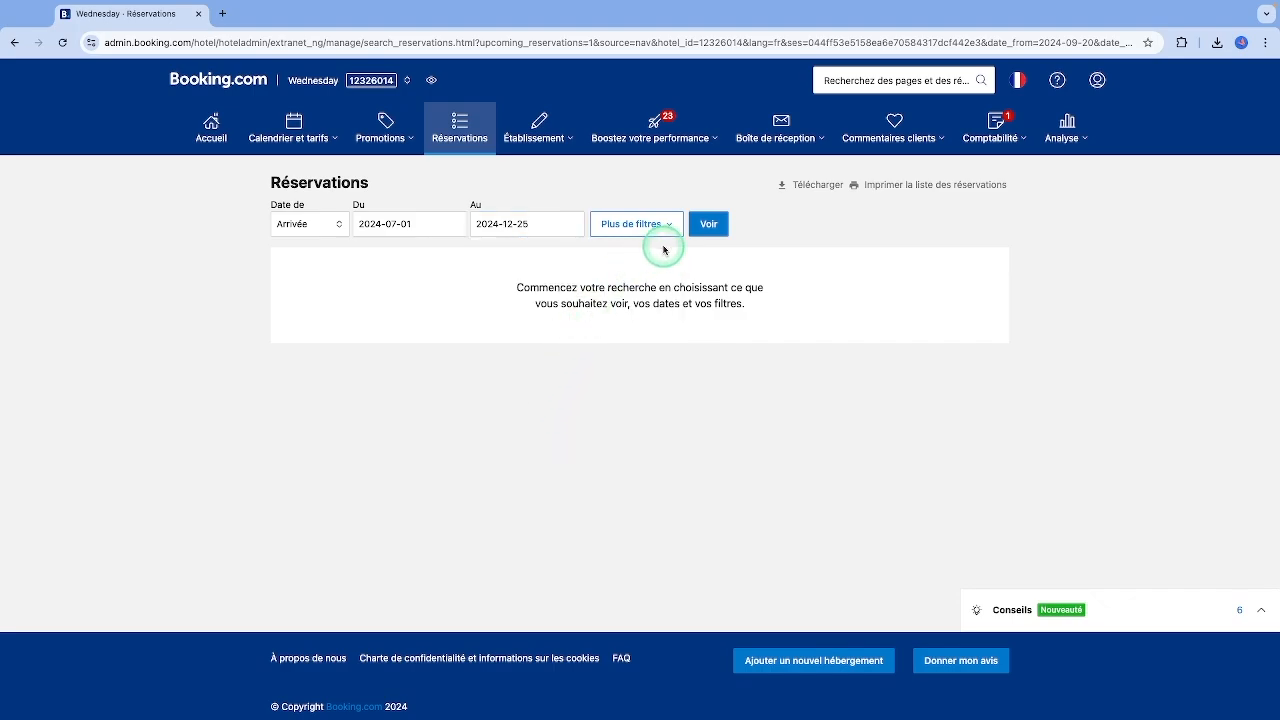
click(707, 228)
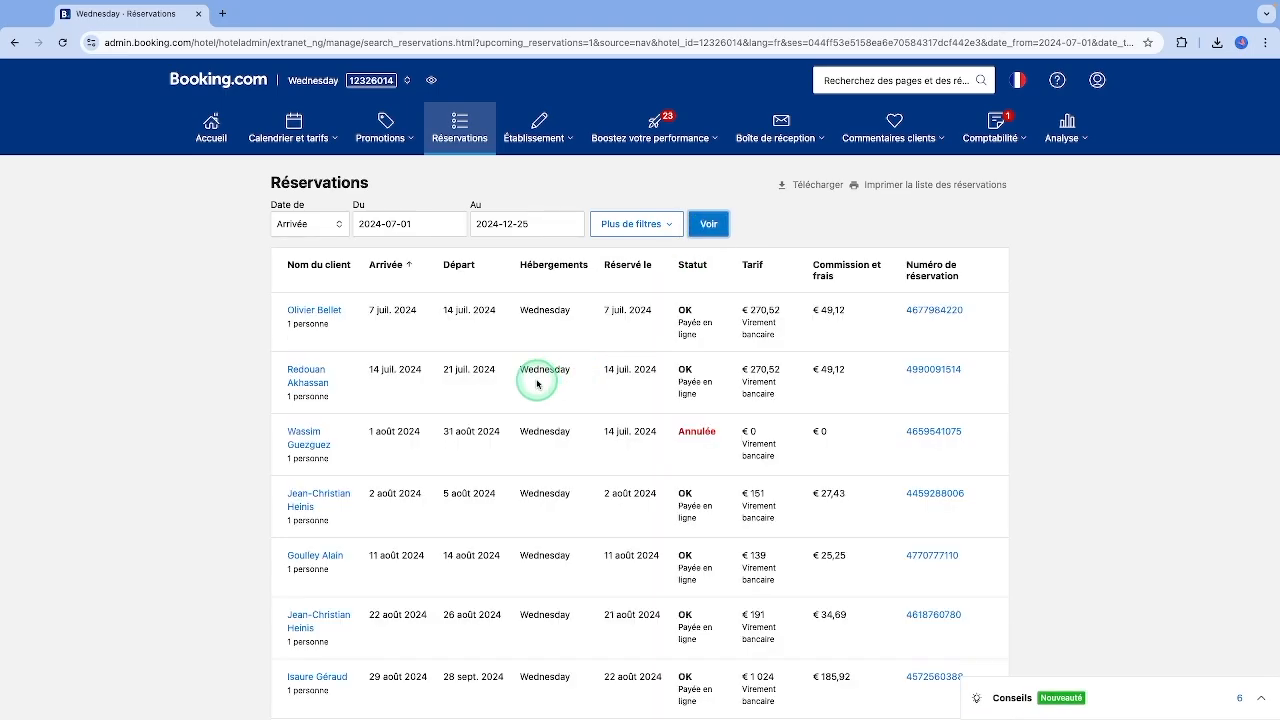
- Open the details of the 29 August to 28 September 2024 reservation and examine its total, commission and payment information
scroll(537, 384, down, 3)
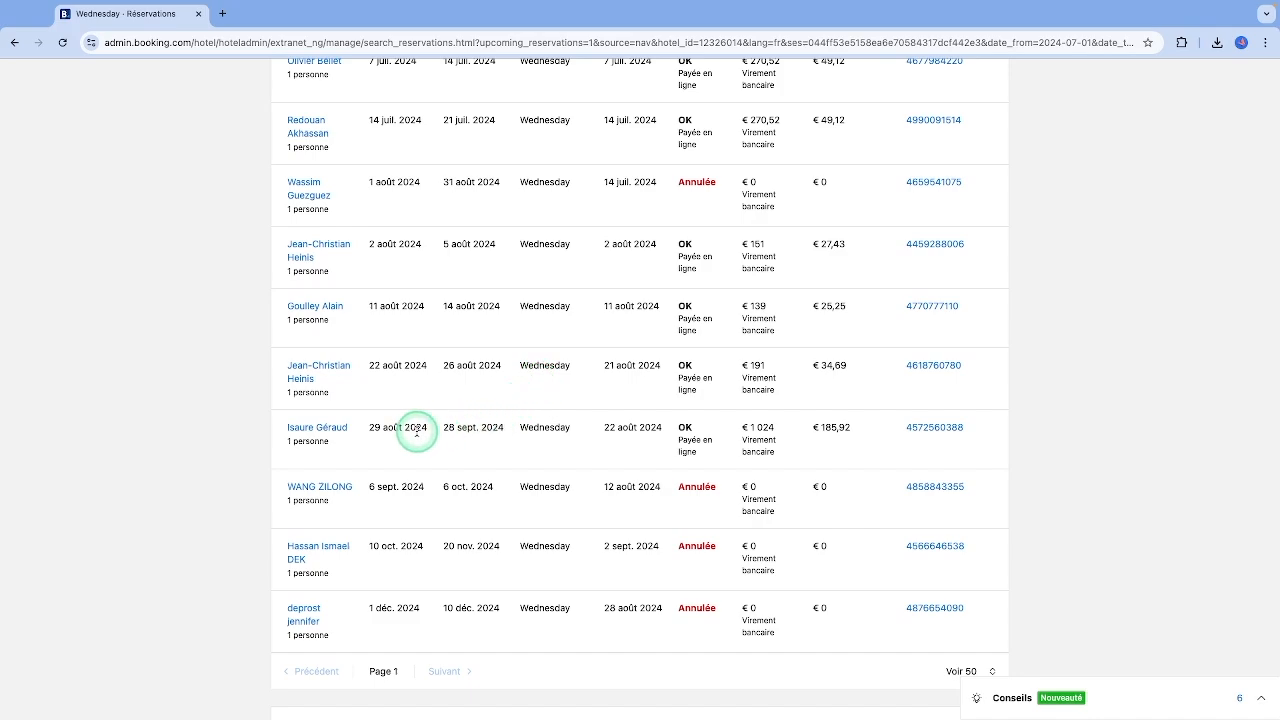
click(921, 427)
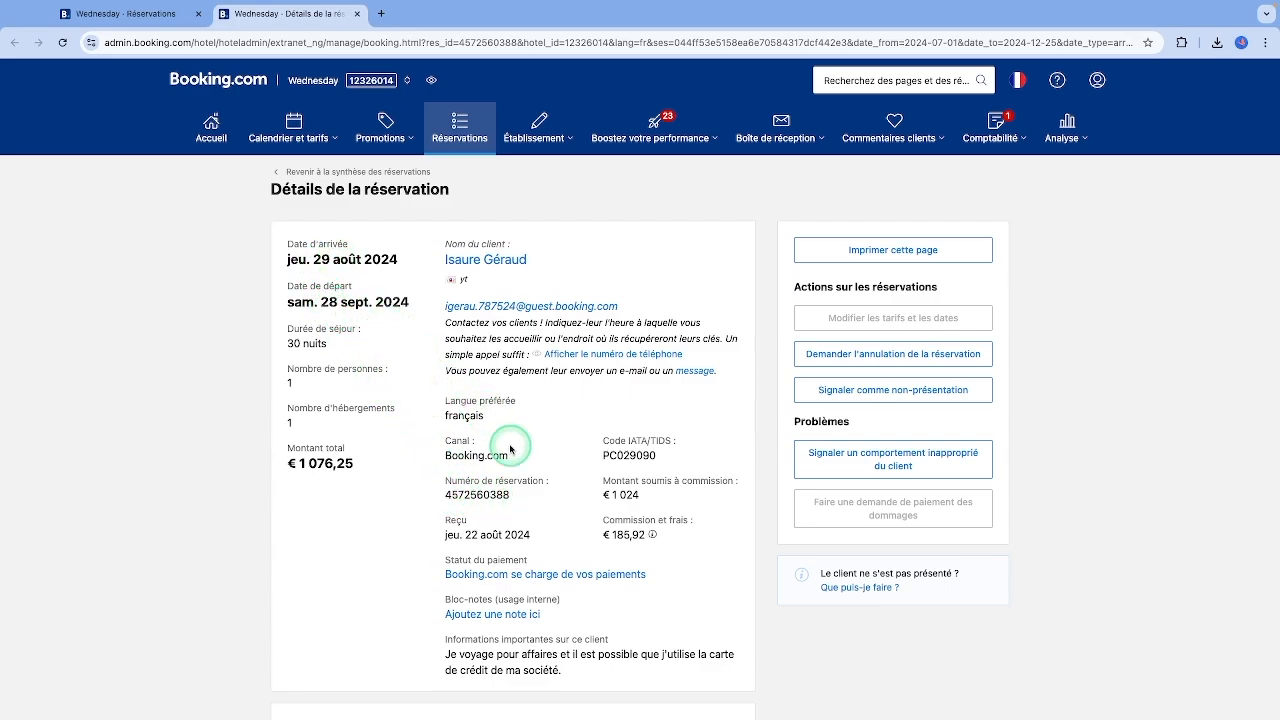
scroll(620, 494, down, 3)
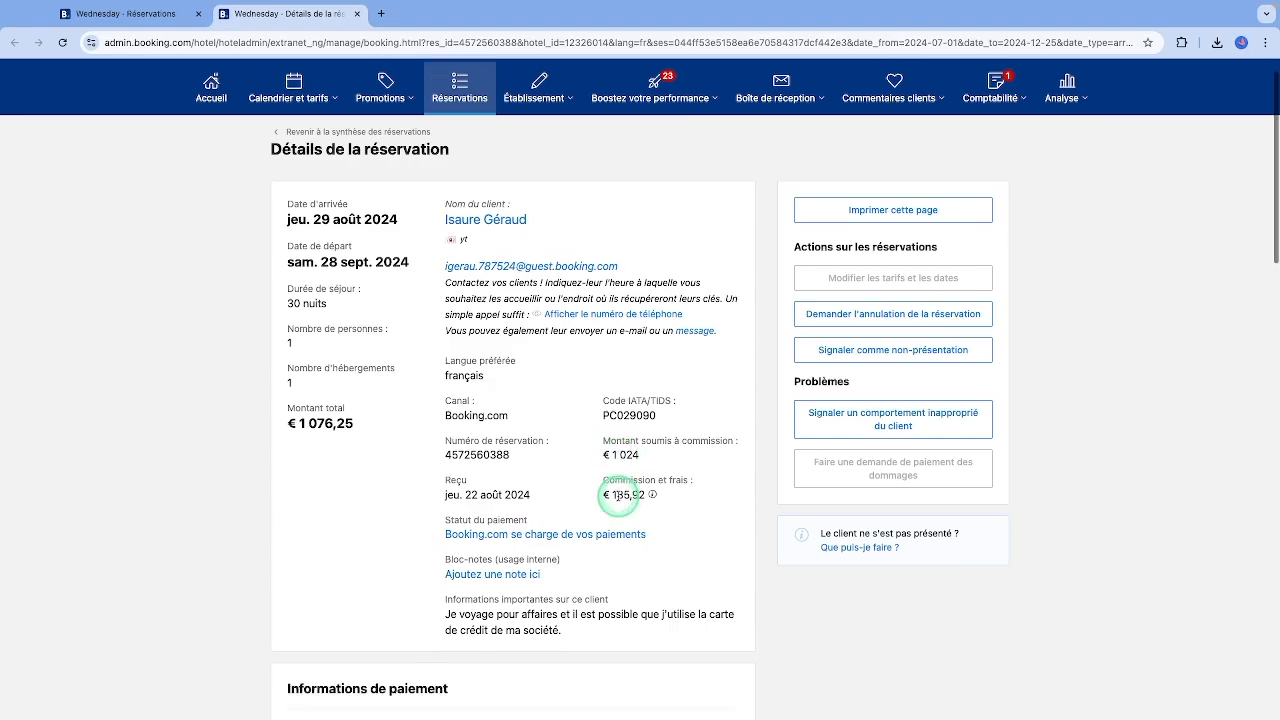
scroll(618, 495, down, 1)
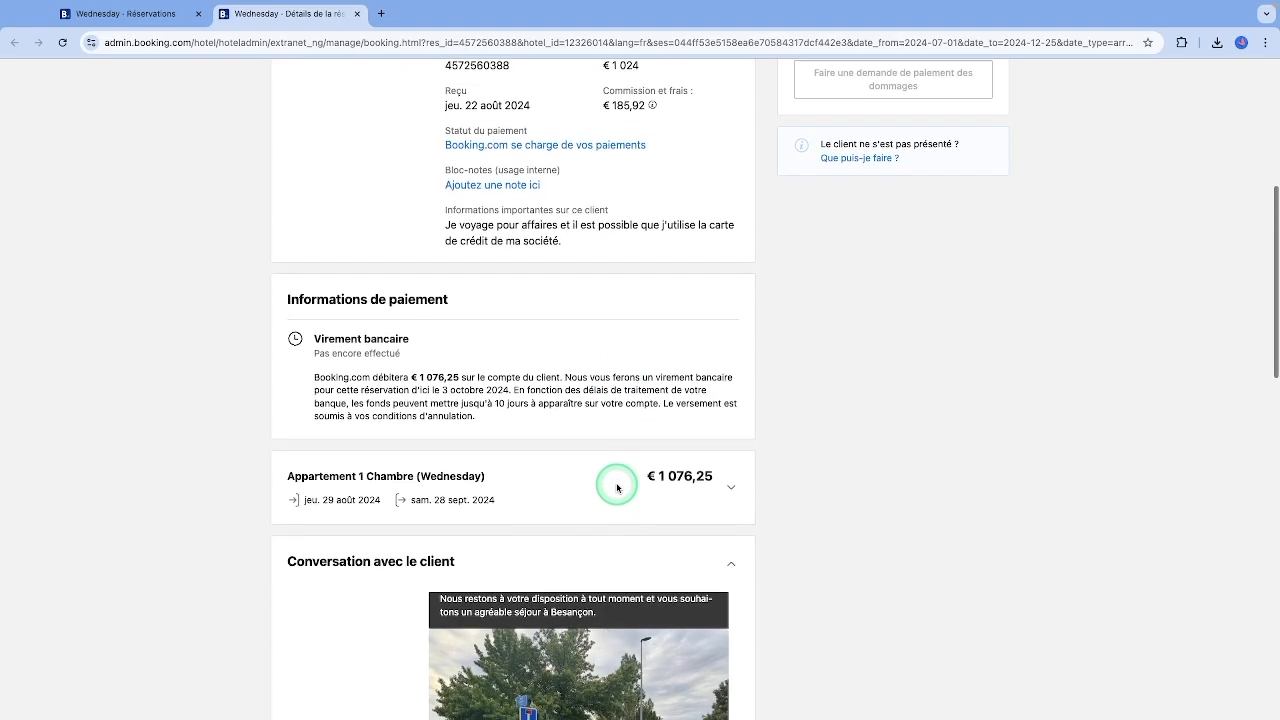
- Expand the Appartement 1 Chambre (Wednesday) price details and examine the nightly rates, extra fees, tourist tax and total
click(686, 488)
scroll(690, 491, down, 2)
scroll(690, 490, down, 9)
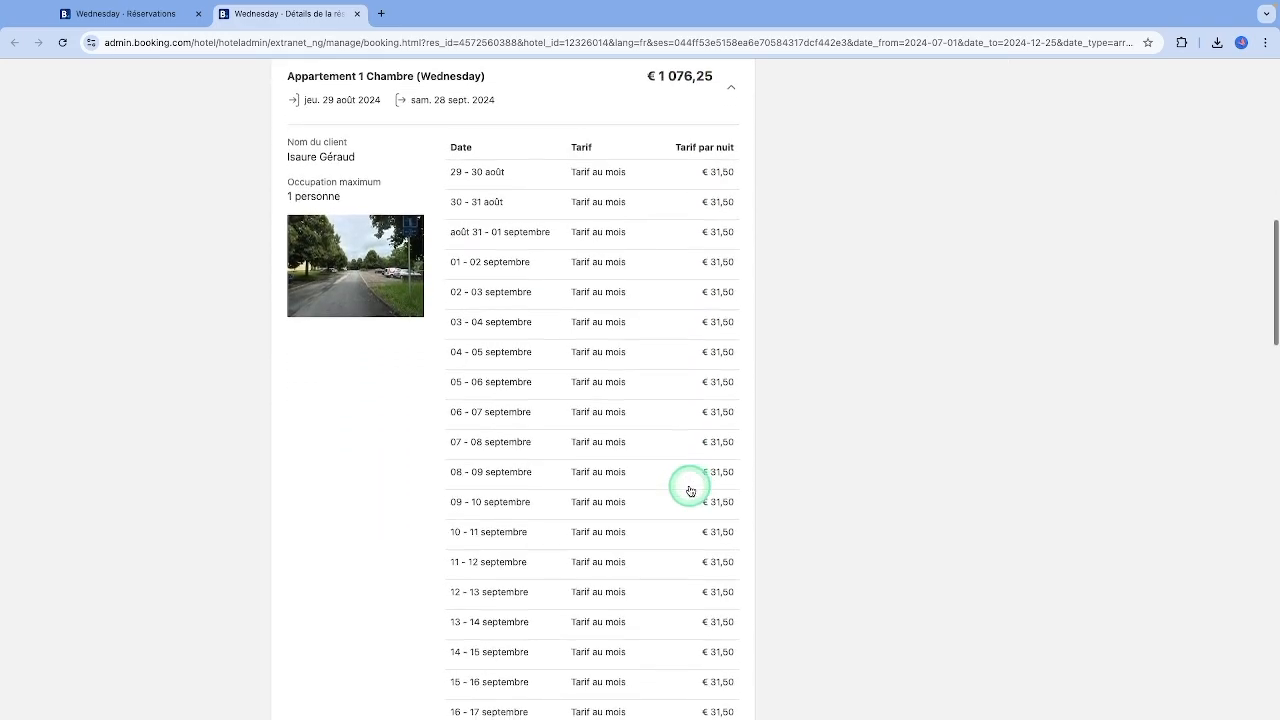
scroll(689, 488, down, 1)
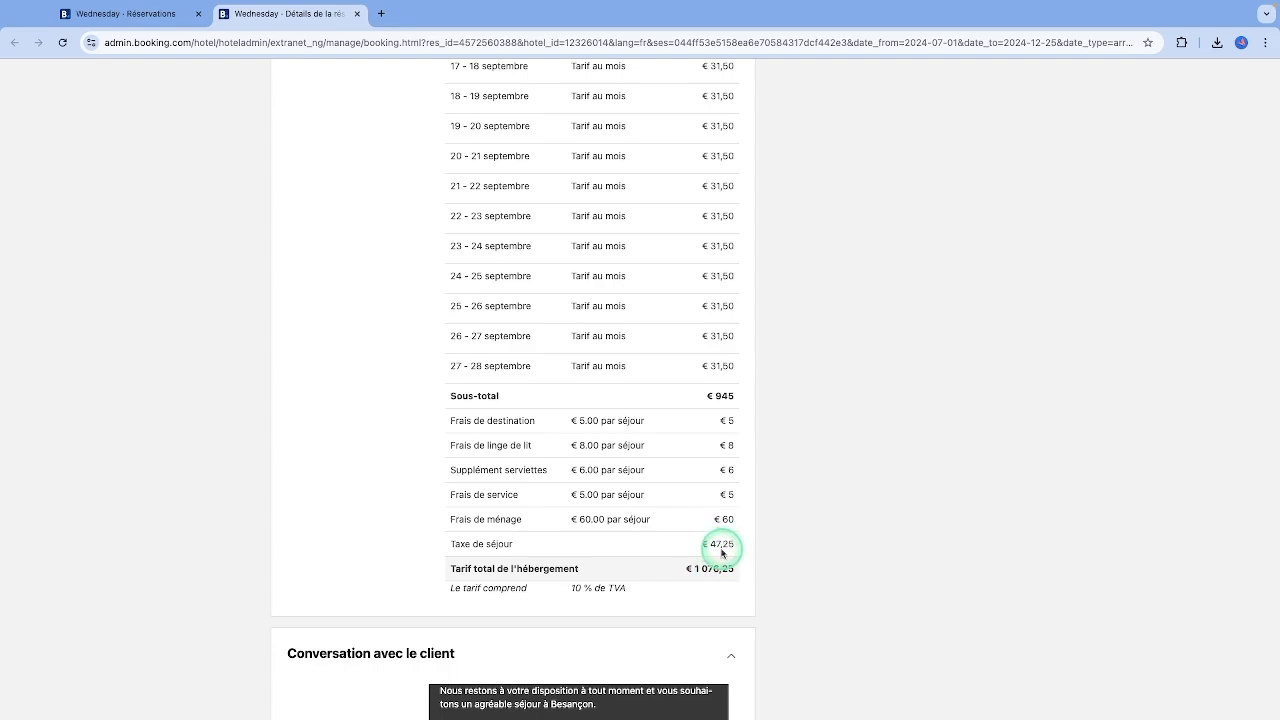
- Compare the reservation's commissionable amount and commission with the cleaning, linen, service and tourist tax lines of the price breakdown
scroll(722, 552, up, 13)
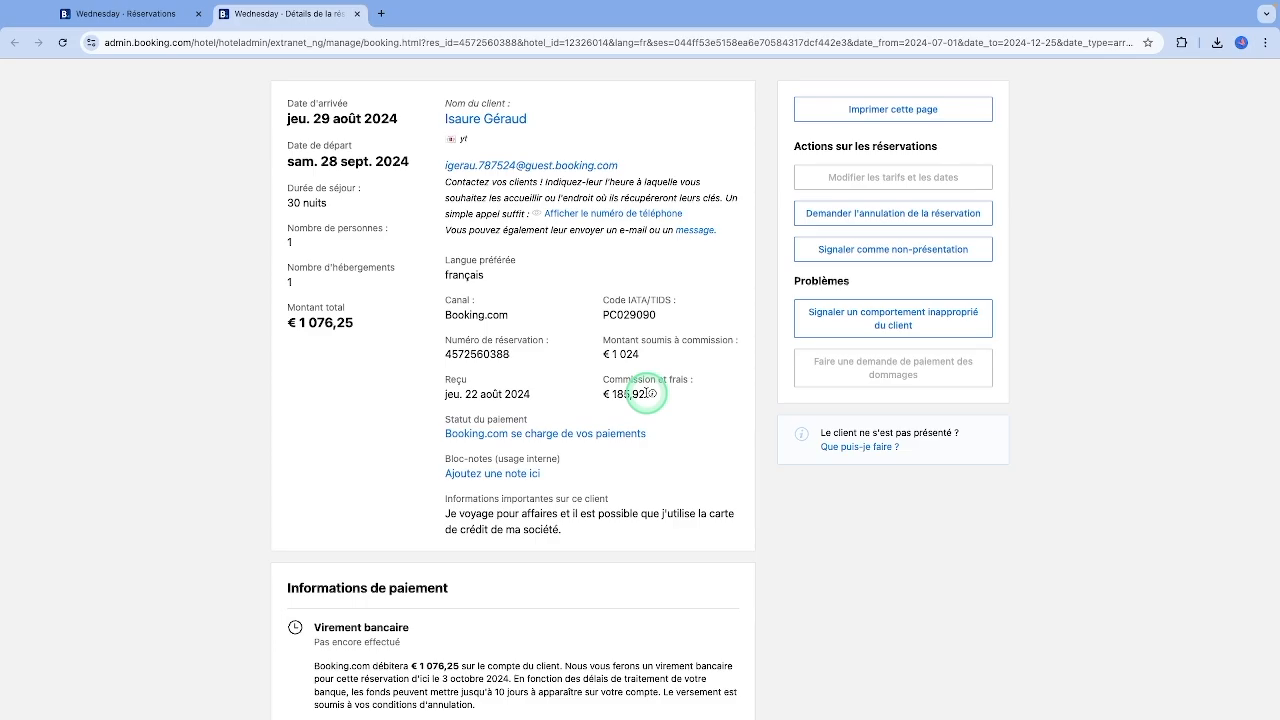
scroll(646, 393, down, 19)
scroll(646, 393, up, 6)
scroll(646, 393, down, 1)
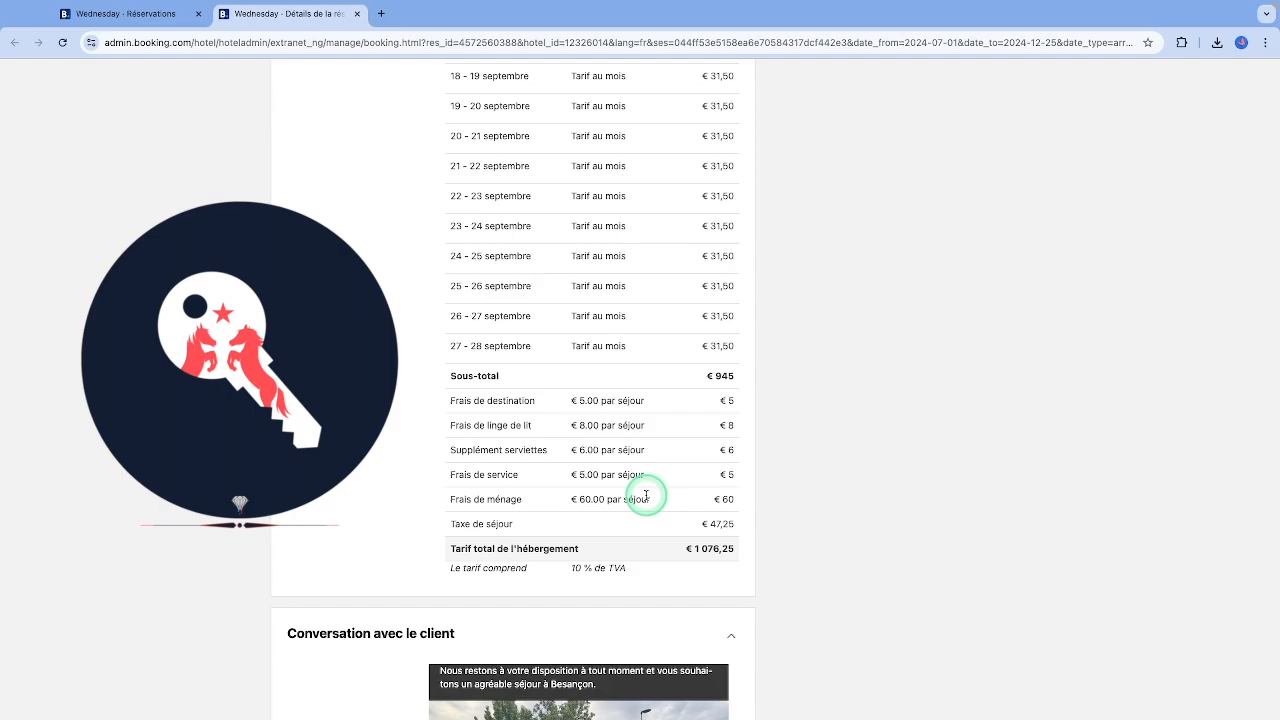
scroll(646, 495, up, 15)
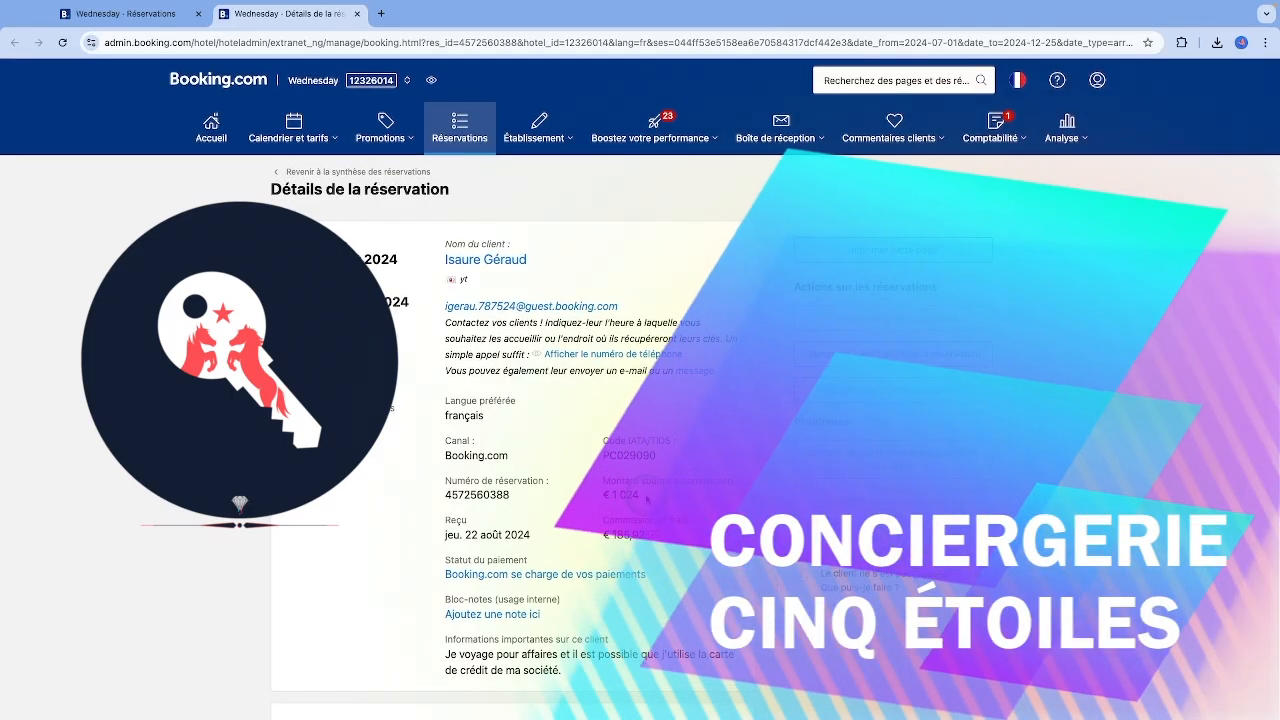
scroll(646, 495, down, 5)
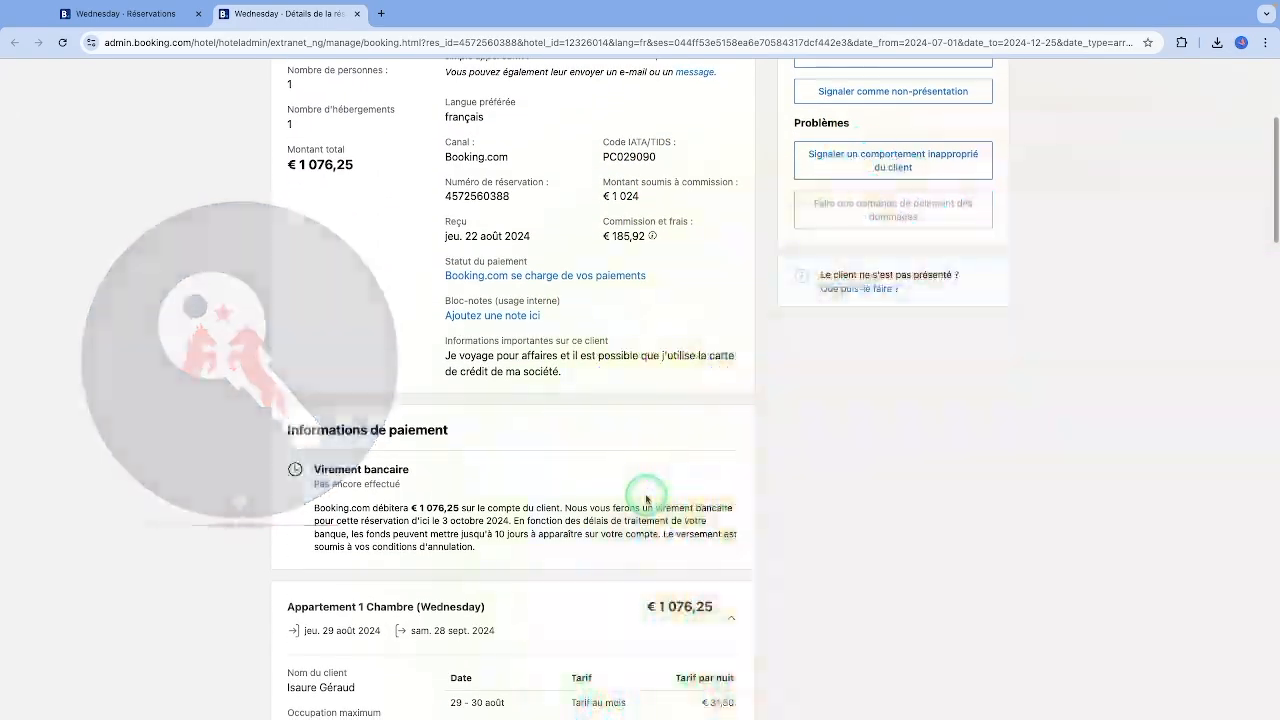